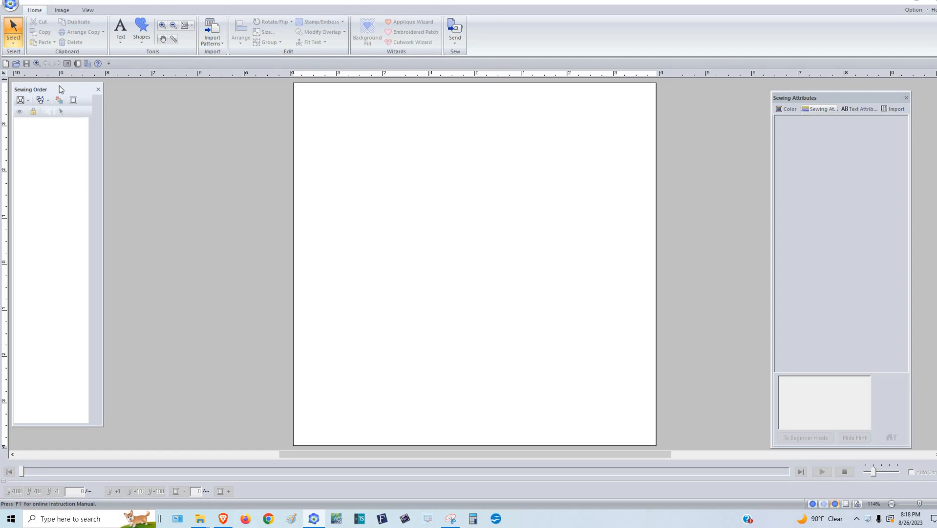
pyautogui.click(142, 30)
pyautogui.click(143, 66)
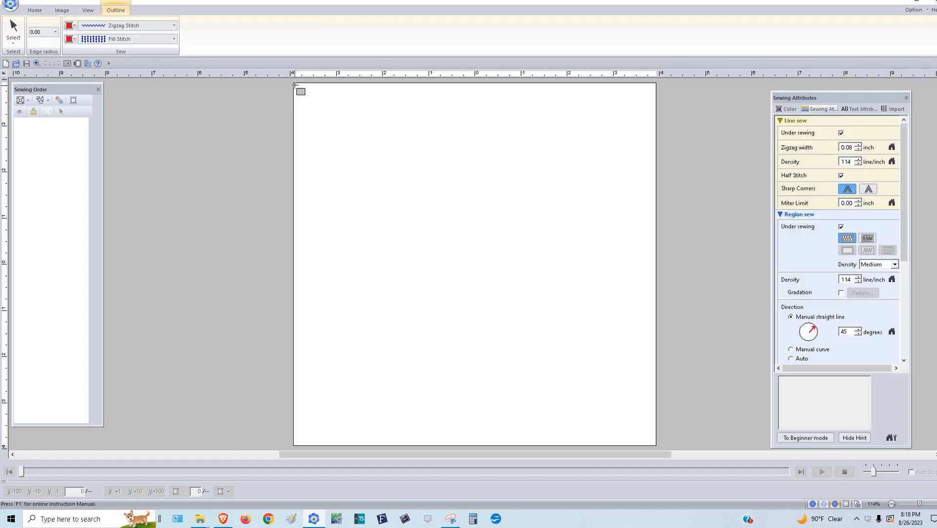
pyautogui.click(78, 63)
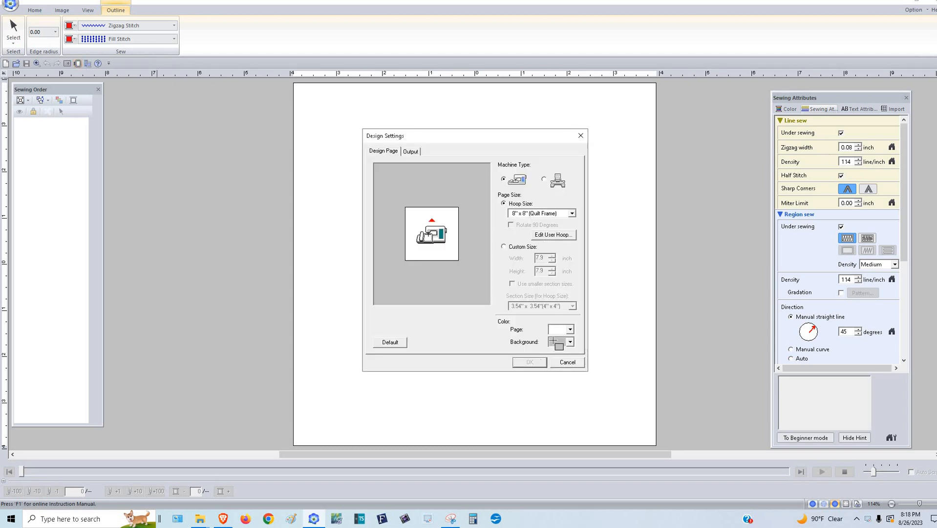
pyautogui.press('Escape')
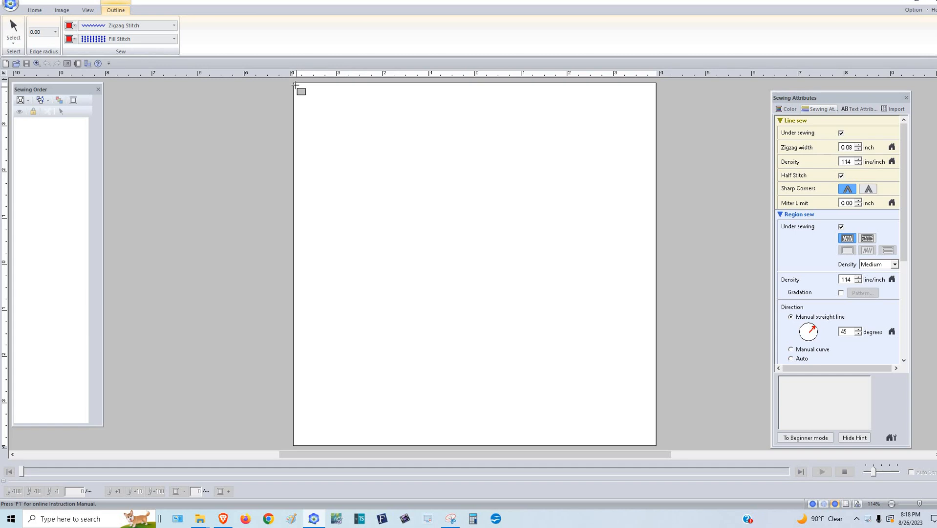
pyautogui.moveTo(295, 85); pyautogui.dragTo(332, 93)
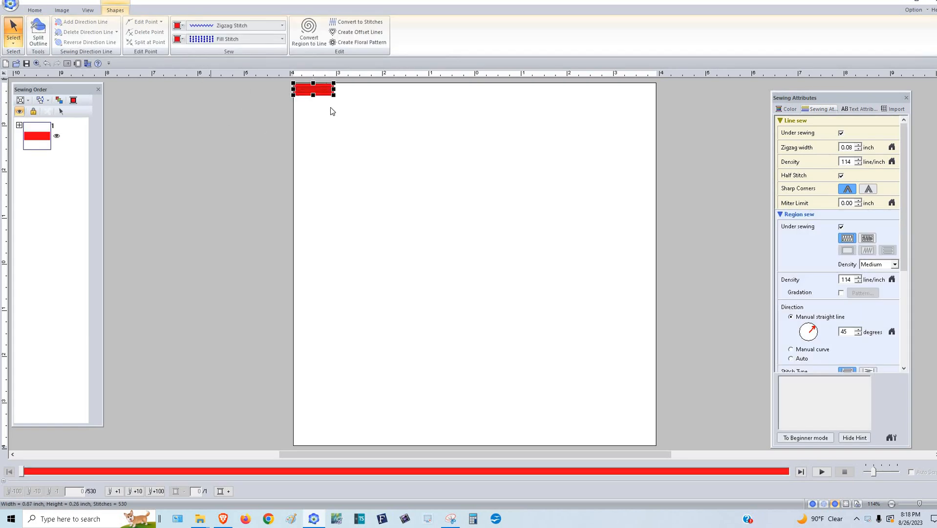
pyautogui.press('Delete')
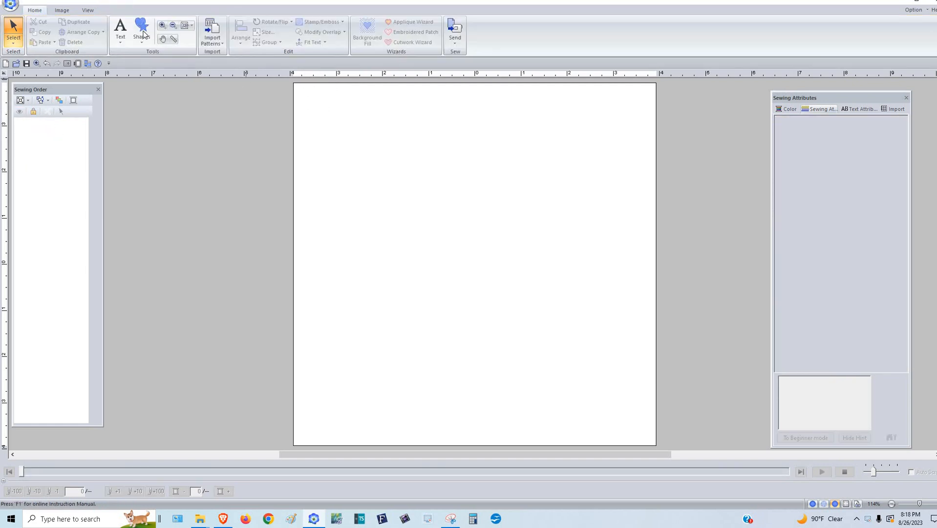
# - Draw a rectangle covering the whole hoop page, about 7.88 by 7.87 inches
pyautogui.click(142, 40)
pyautogui.click(142, 95)
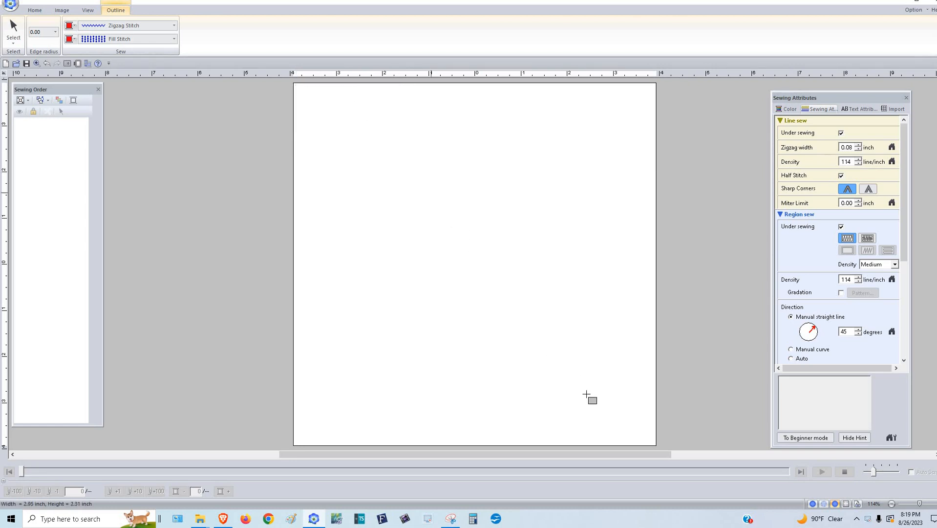
pyautogui.moveTo(645, 448); pyautogui.dragTo(656, 443)
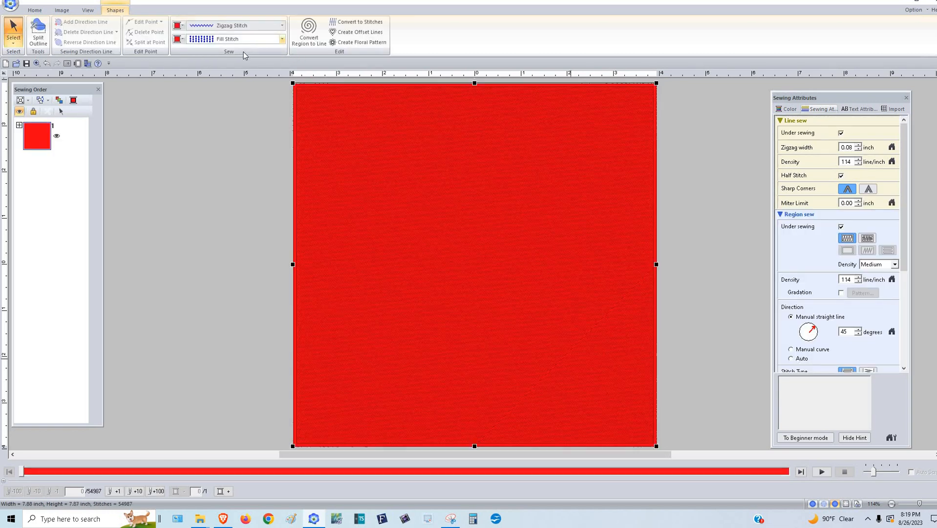
# - Set the rectangle's region to Decorative Fill Stitch and its outline to Not Sewn
pyautogui.click(250, 39)
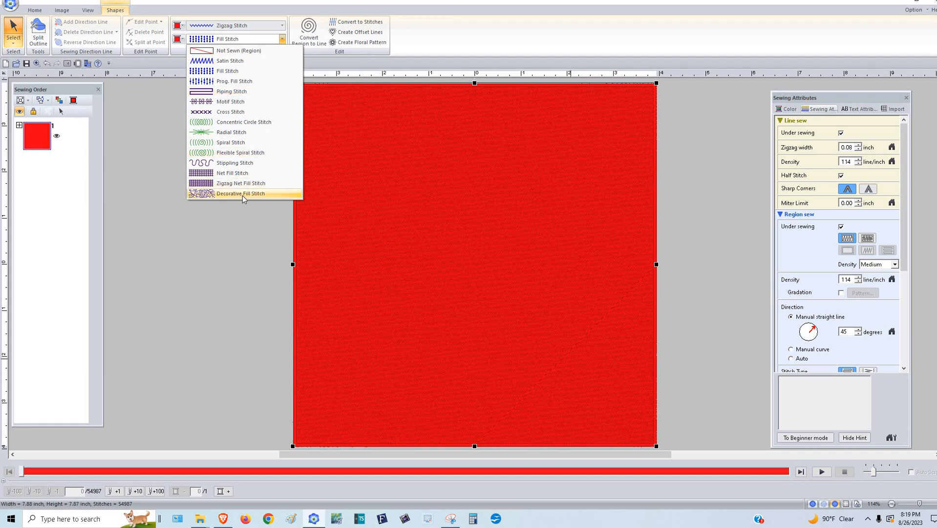
pyautogui.click(241, 194)
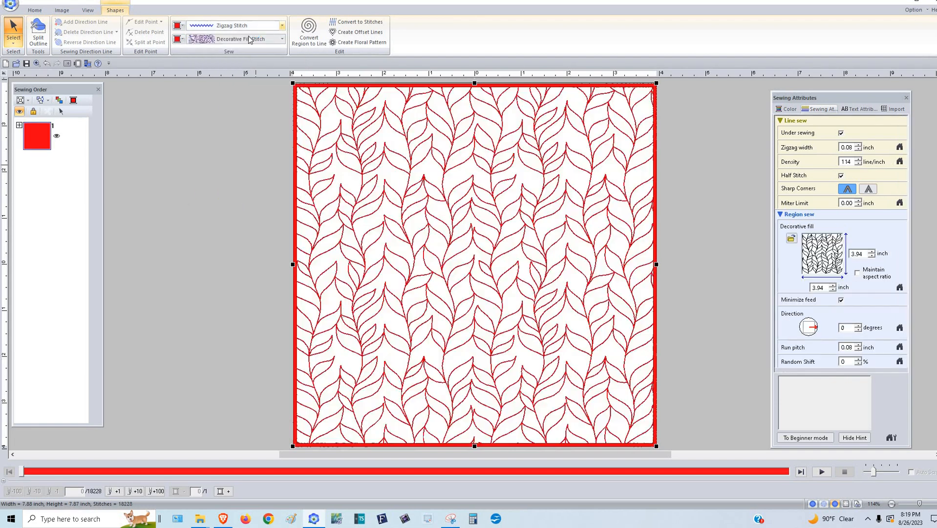
pyautogui.click(250, 26)
pyautogui.click(250, 37)
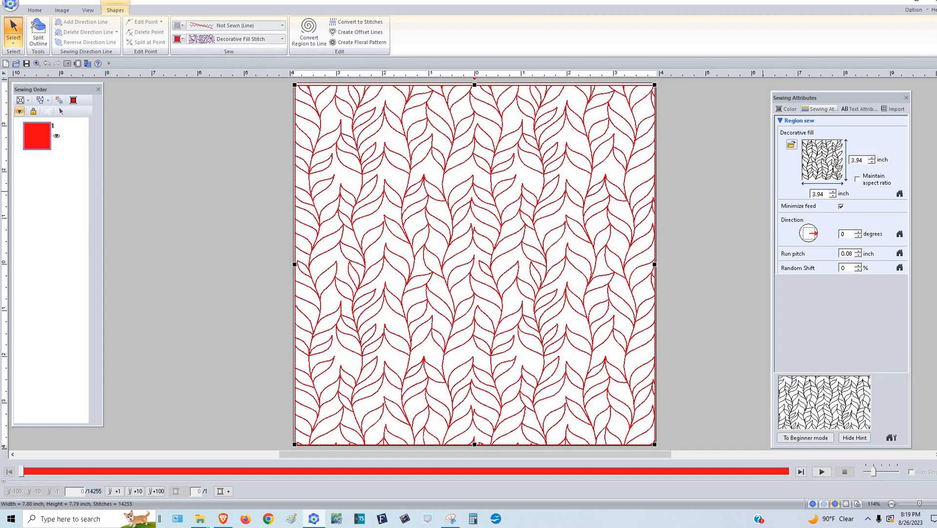
# - Change the decorative fill pattern to 0 - RY Floral 13 from the Floral Designs folder
pyautogui.click(832, 156)
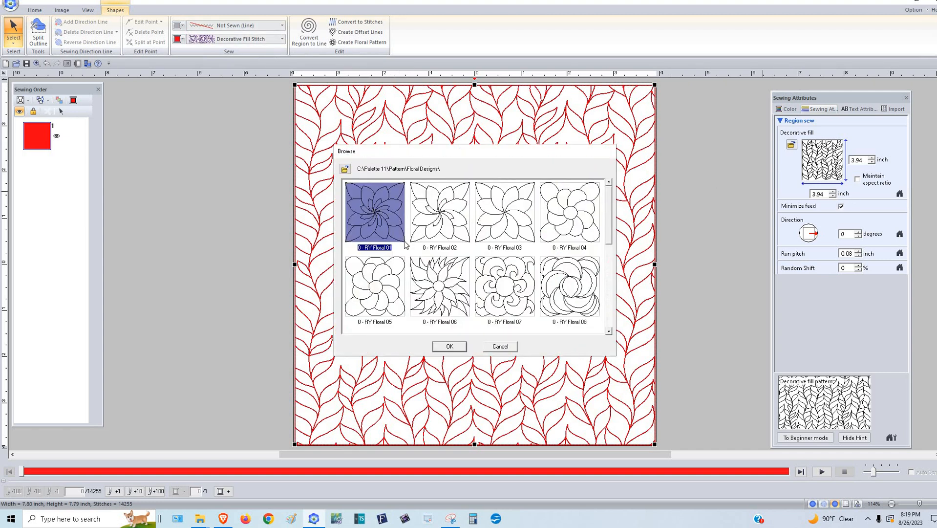
pyautogui.scroll(-3, 406, 245)
pyautogui.click(382, 216)
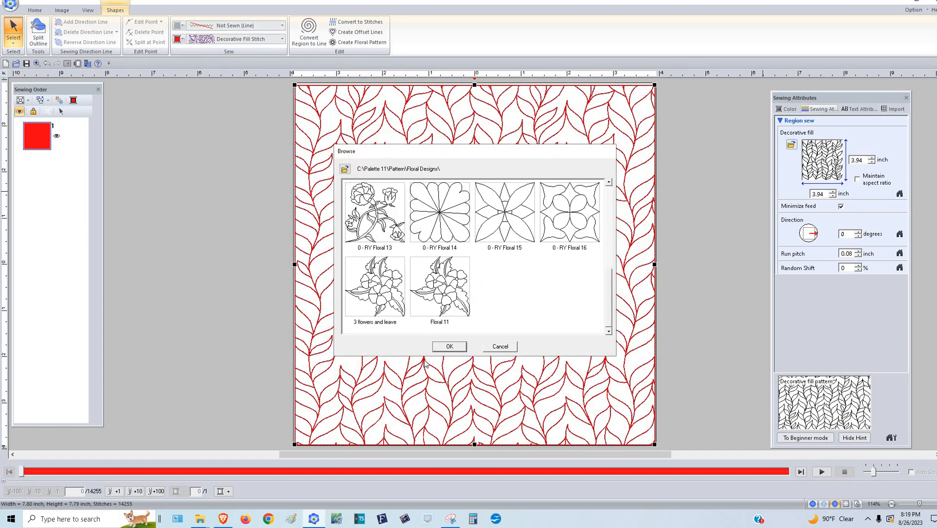
pyautogui.click(450, 346)
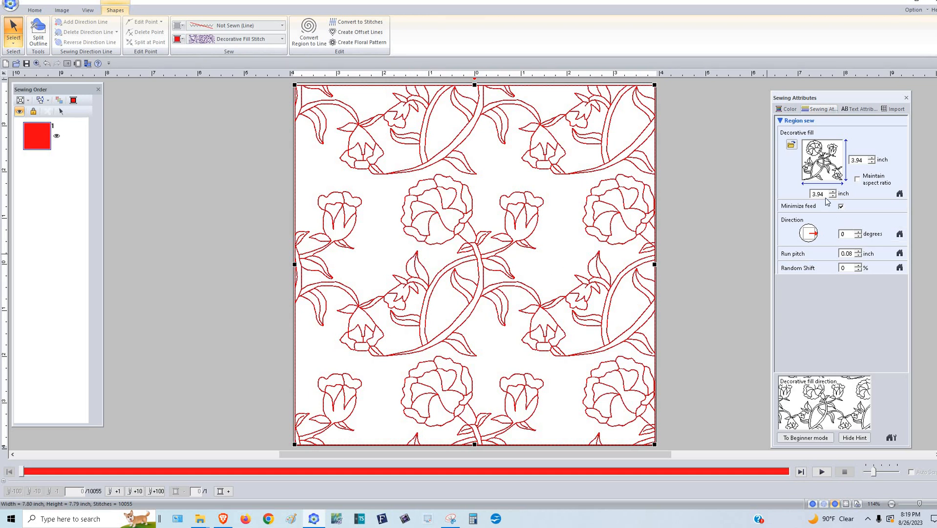
# - Set the decorative fill pattern's width to 7.85 inches, maintain its aspect ratio, and deselect the block
pyautogui.press('Tab')
pyautogui.write('7')
pyautogui.press('Return')
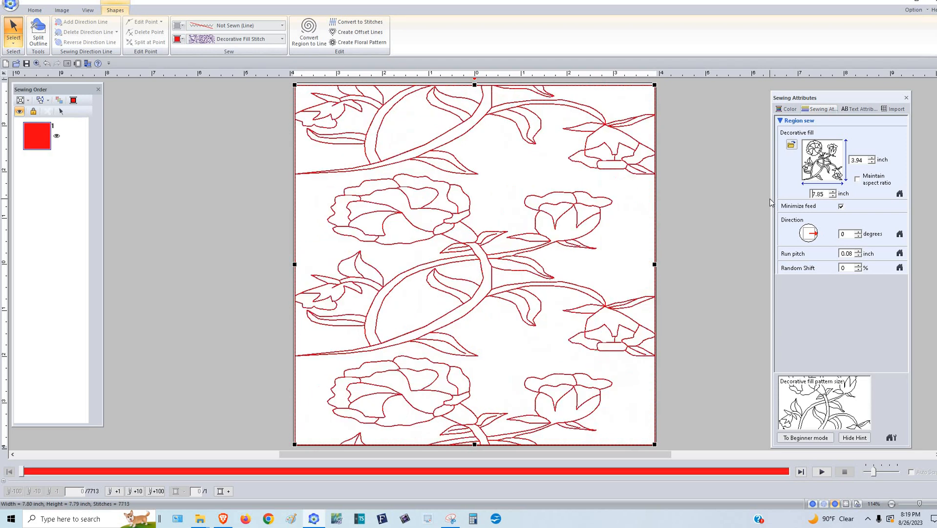
pyautogui.click(875, 178)
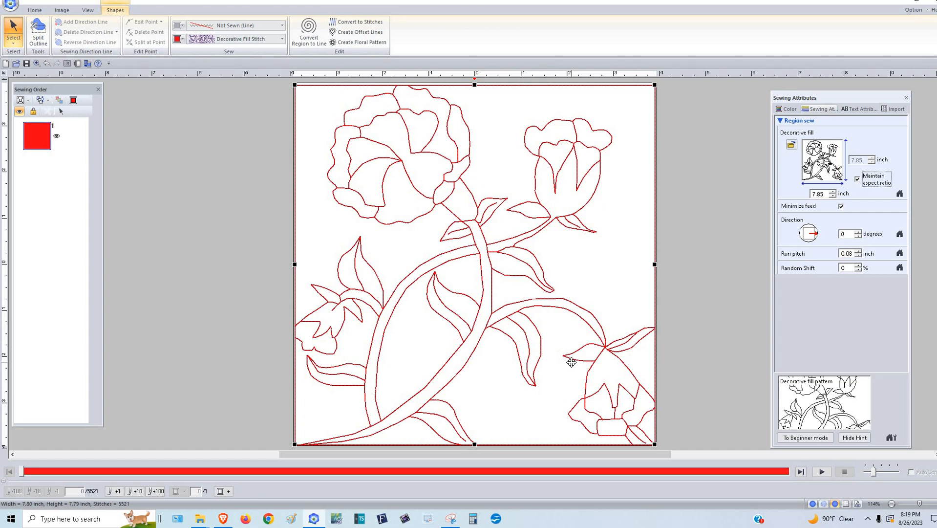
pyautogui.click(259, 274)
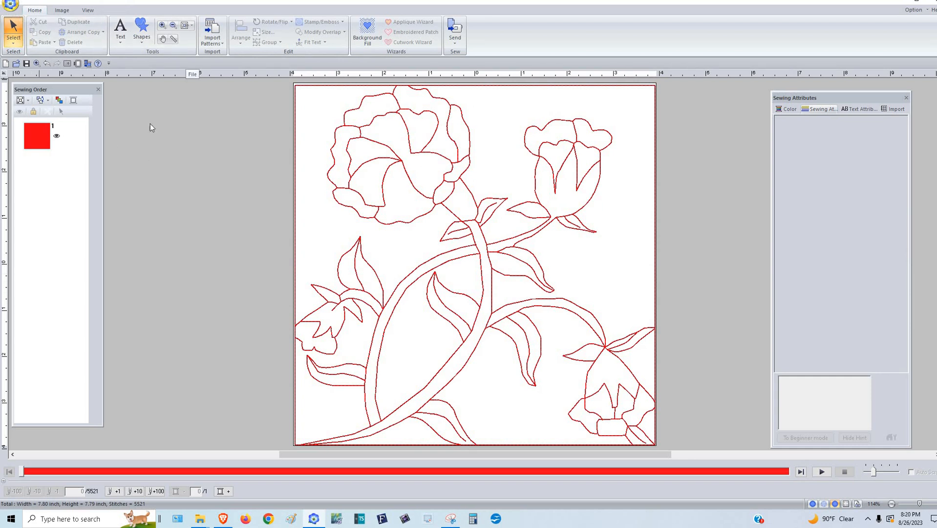
# - Examine the floral block in Stitch view for jump stitches, and return to Realistic view
pyautogui.click(62, 10)
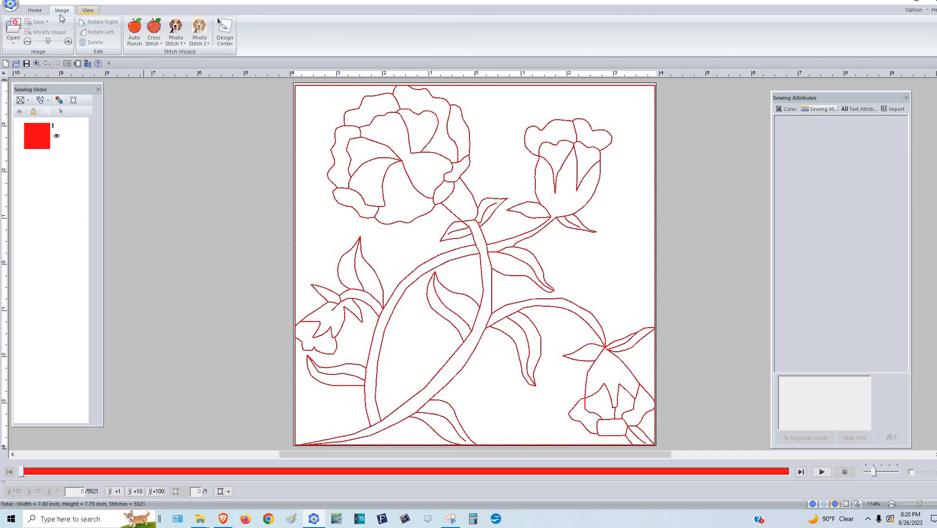
pyautogui.click(88, 10)
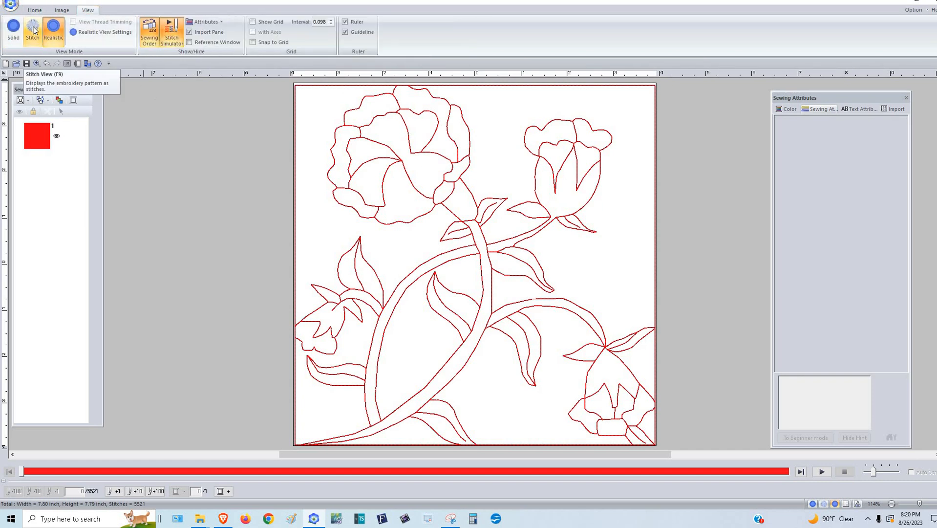
pyautogui.click(33, 31)
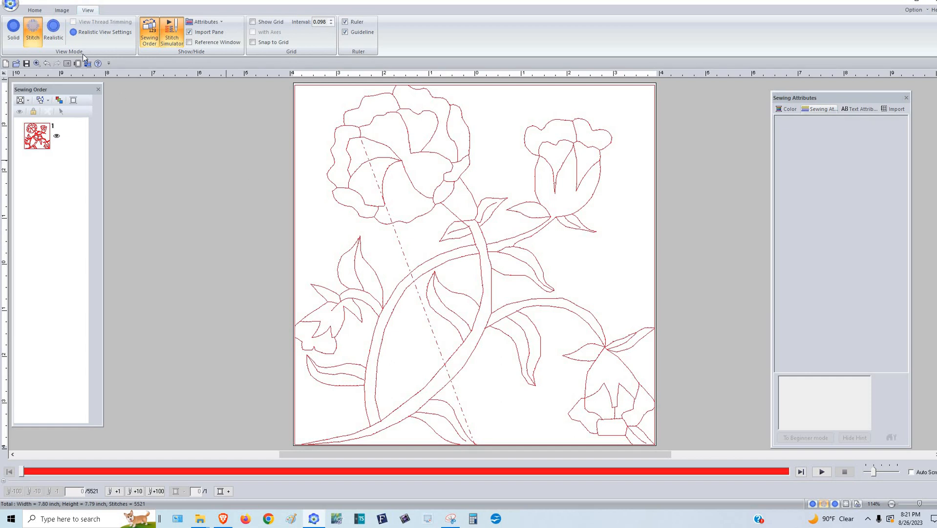
pyautogui.click(54, 33)
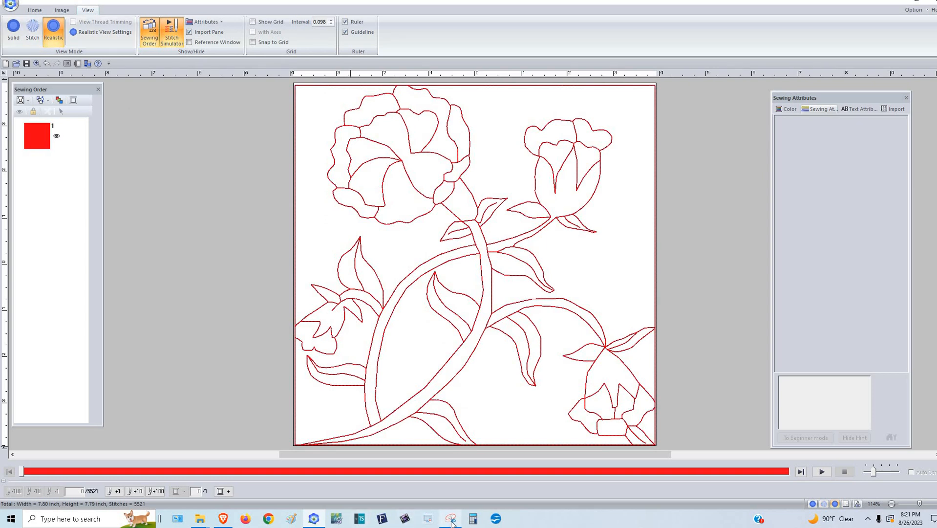
# - Switch to Snipping Tool and capture a new snip of the page with the single large floral block
pyautogui.moveTo(452, 523)
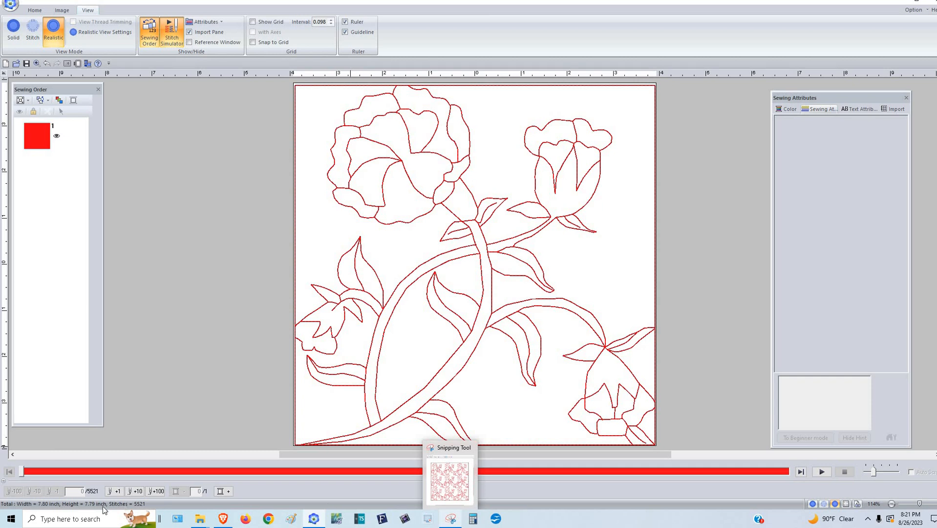
pyautogui.click(89, 521)
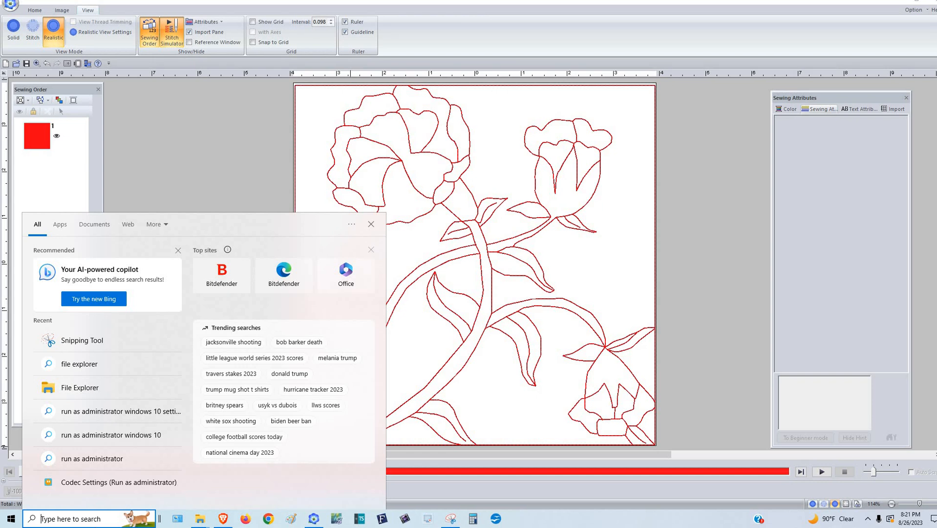
pyautogui.write('snip')
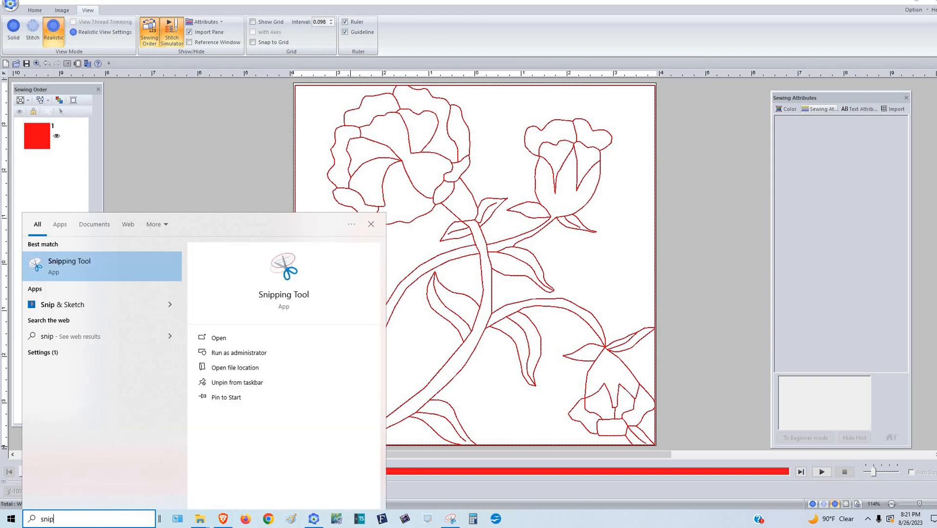
pyautogui.click(284, 297)
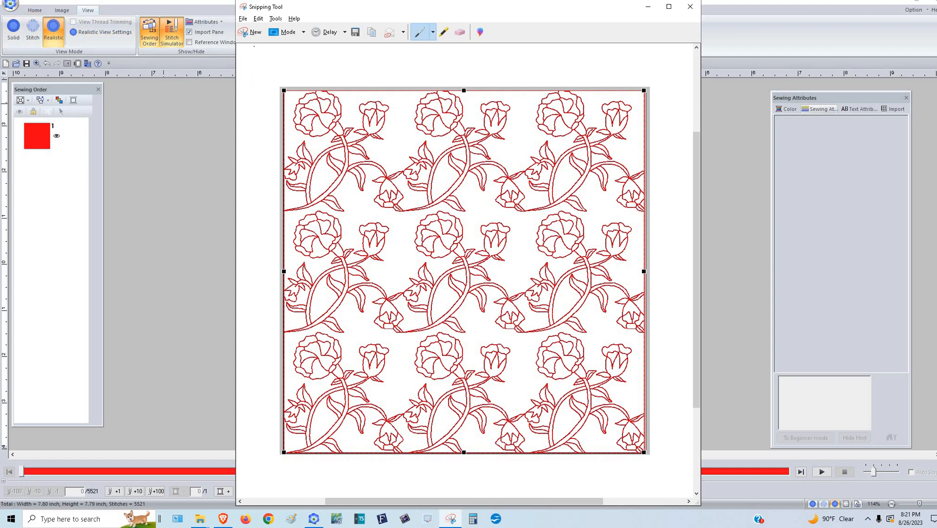
pyautogui.click(251, 32)
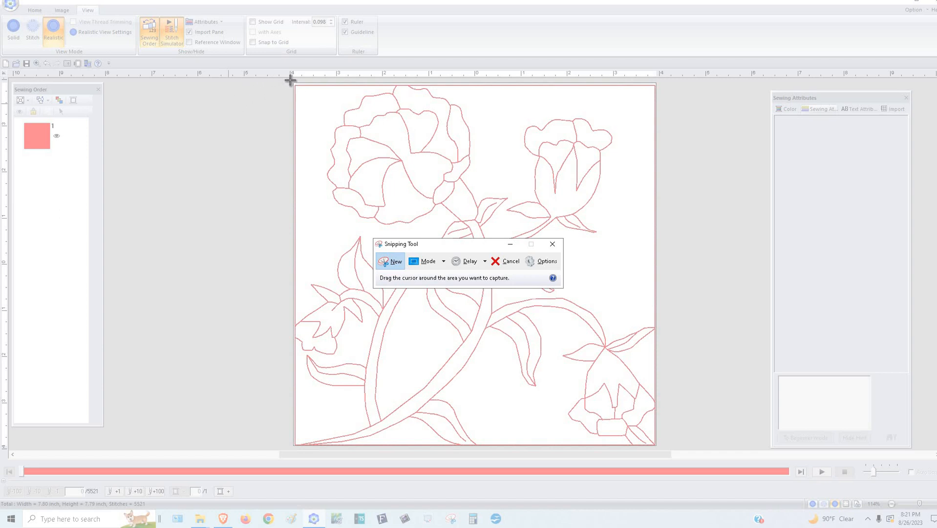
pyautogui.moveTo(292, 81); pyautogui.dragTo(659, 448)
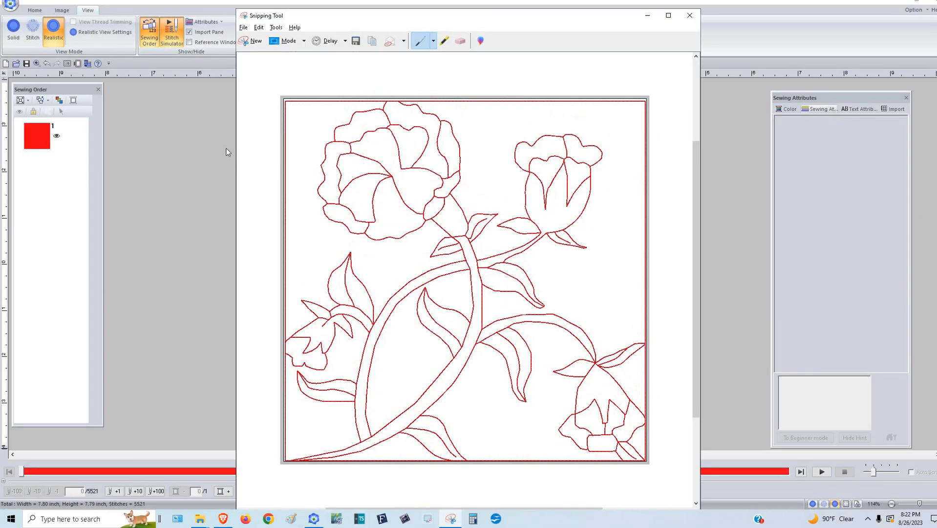
# - Save the snip as Floral 14 A.JPG in the Quilt Blocks > Floral Blocks folder, replacing the existing file
pyautogui.click(243, 28)
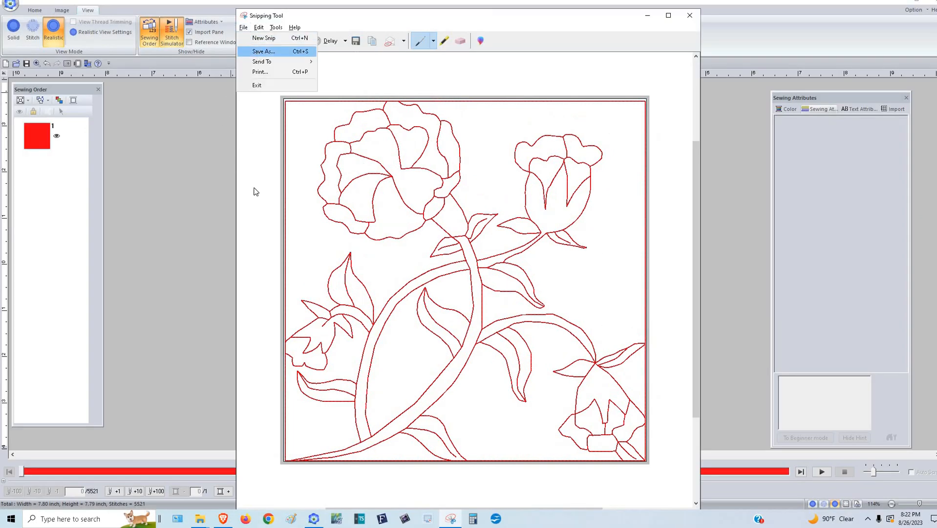
pyautogui.press('Return')
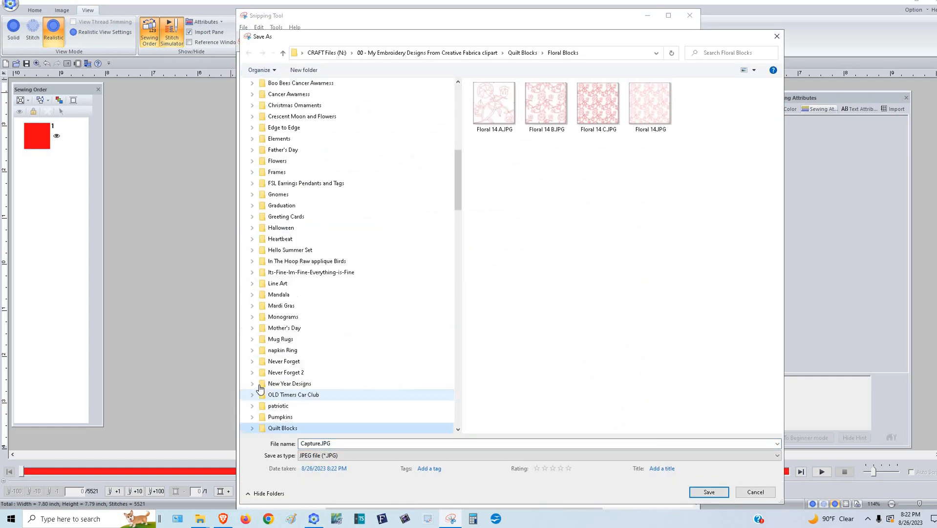
pyautogui.scroll(-2, 261, 388)
pyautogui.click(254, 383)
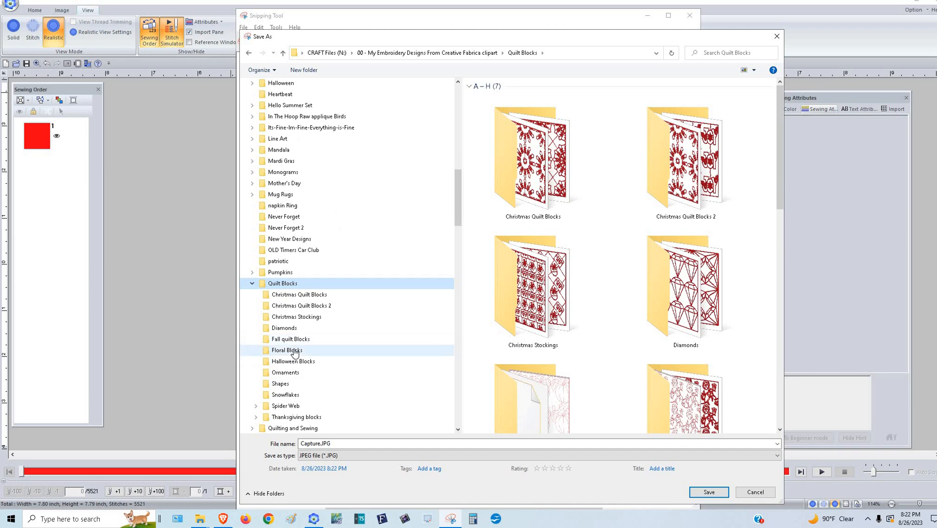
pyautogui.click(295, 351)
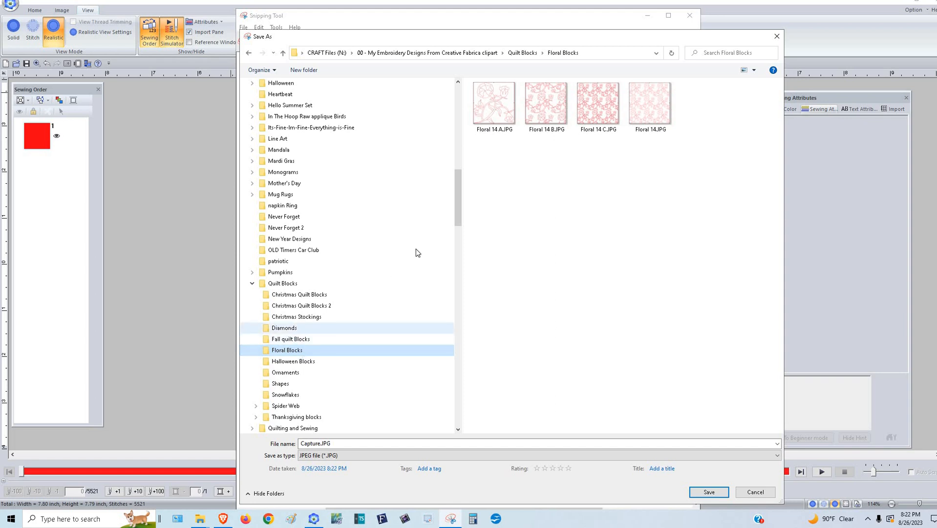
pyautogui.click(494, 106)
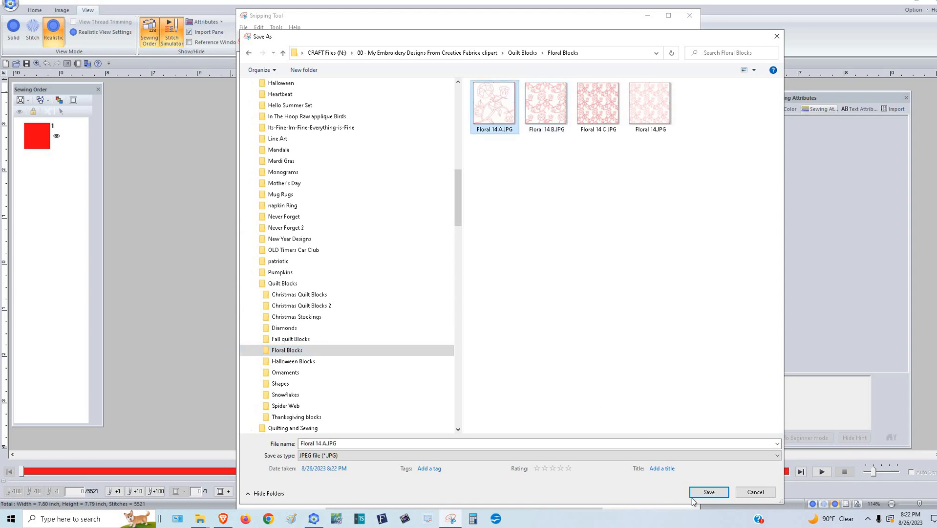
pyautogui.click(709, 494)
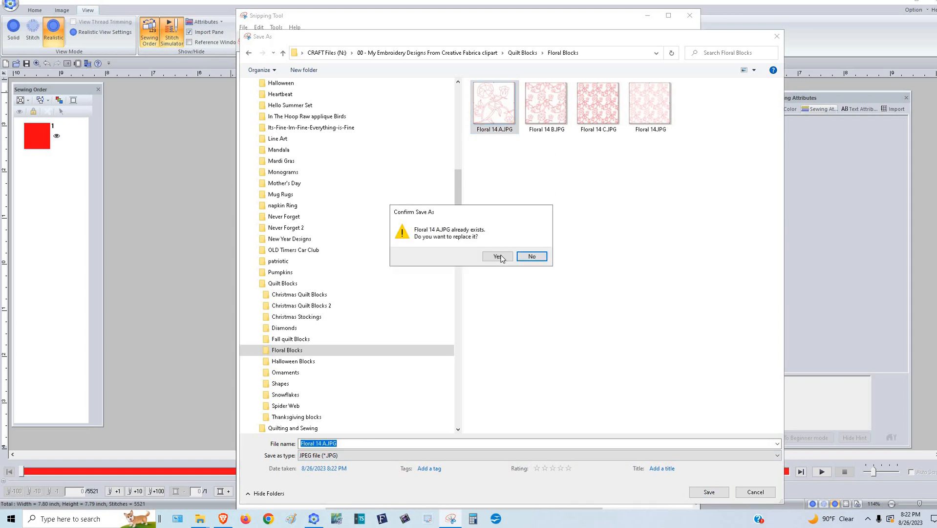
pyautogui.click(499, 256)
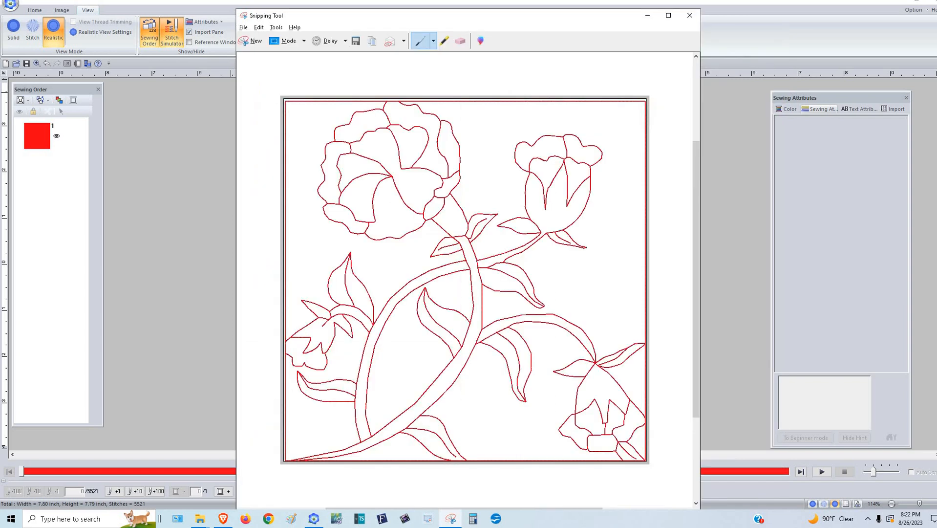
# - Return to Layout & Editing, select the floral block, and set its decorative fill pattern width to 3.94 inches with the aspect ratio maintained
pyautogui.click(733, 168)
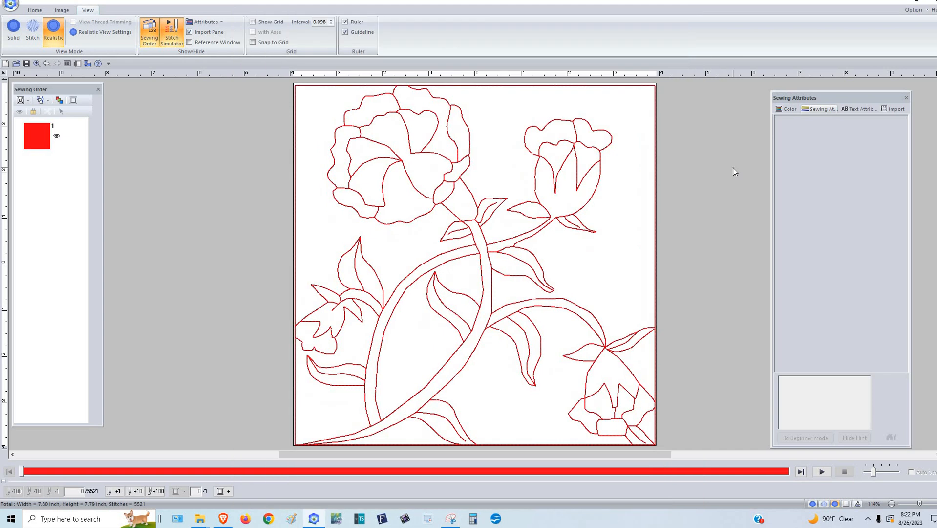
pyautogui.click(585, 146)
pyautogui.click(809, 159)
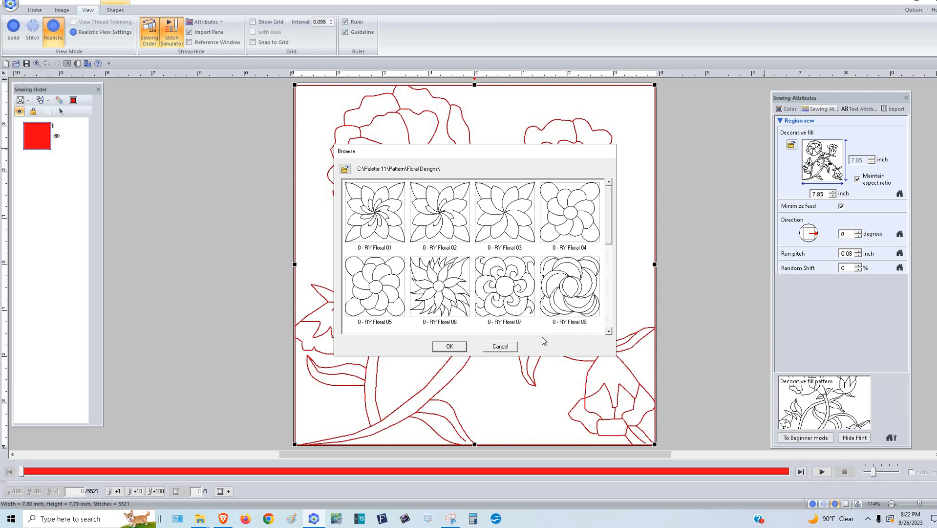
pyautogui.click(509, 346)
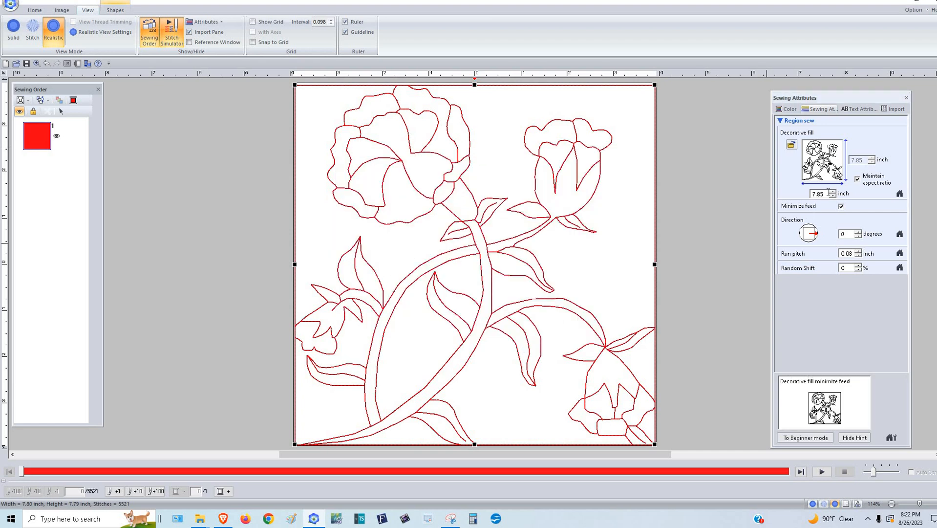
pyautogui.doubleClick(826, 193)
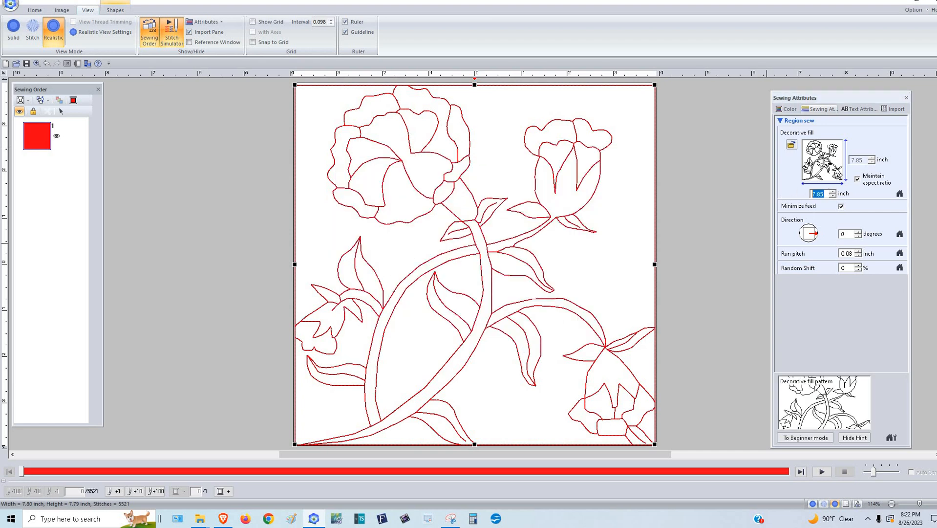
pyautogui.write('3.94')
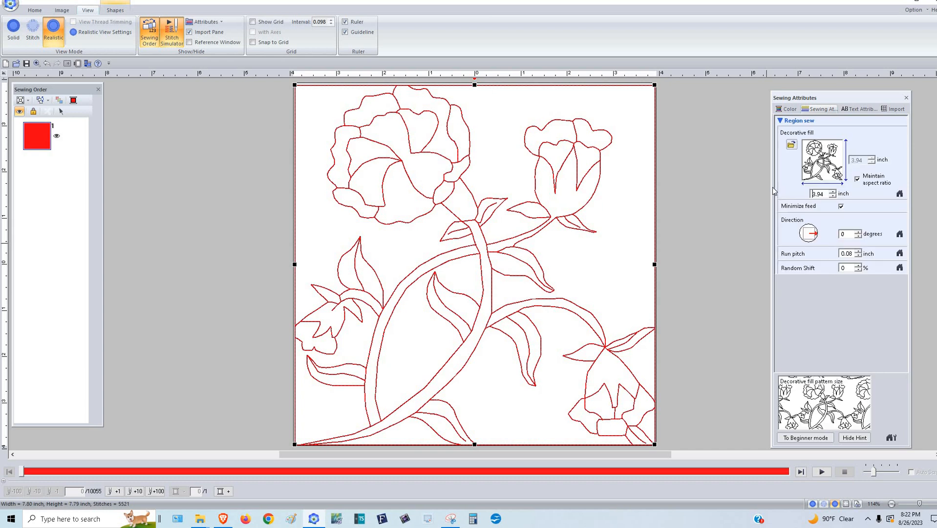
pyautogui.press('Return')
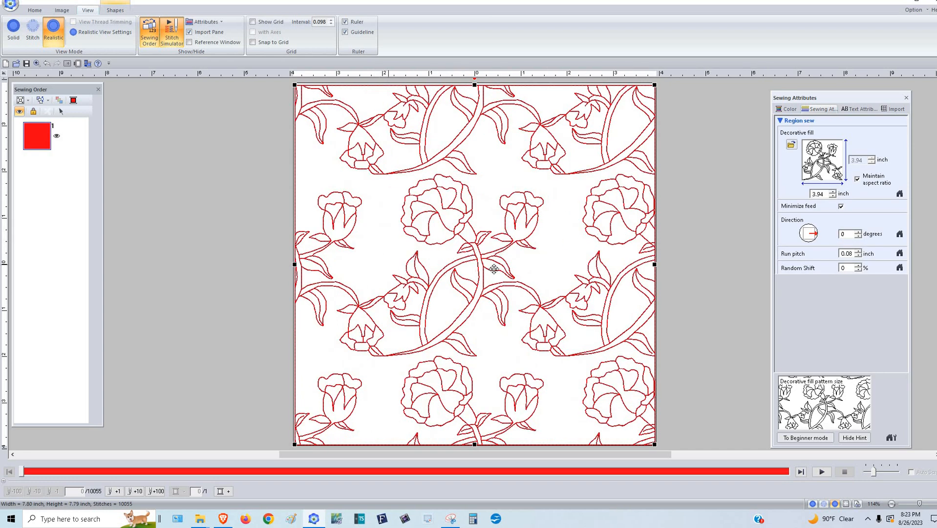
# - Move the decorative fill pattern's origin about 1 inch left of the block's centre and deselect the block
pyautogui.click(35, 10)
pyautogui.click(14, 33)
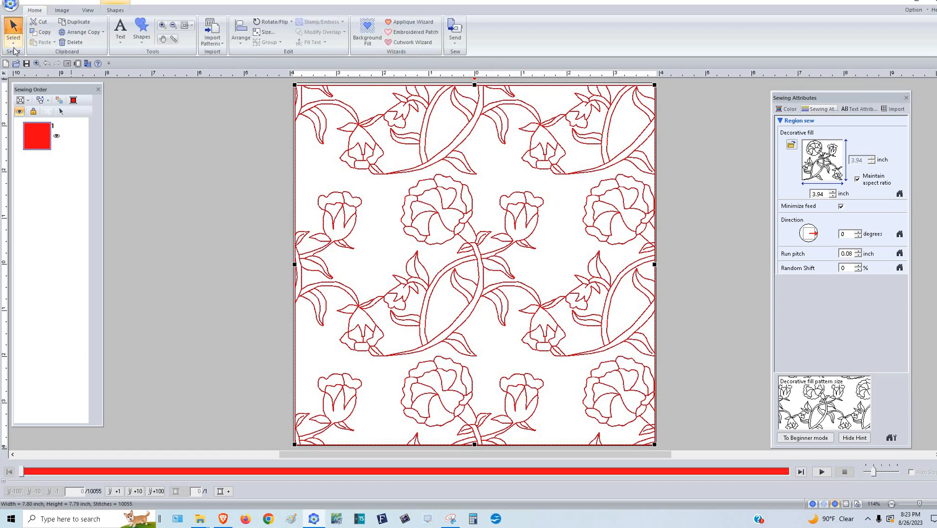
pyautogui.click(13, 41)
pyautogui.click(31, 65)
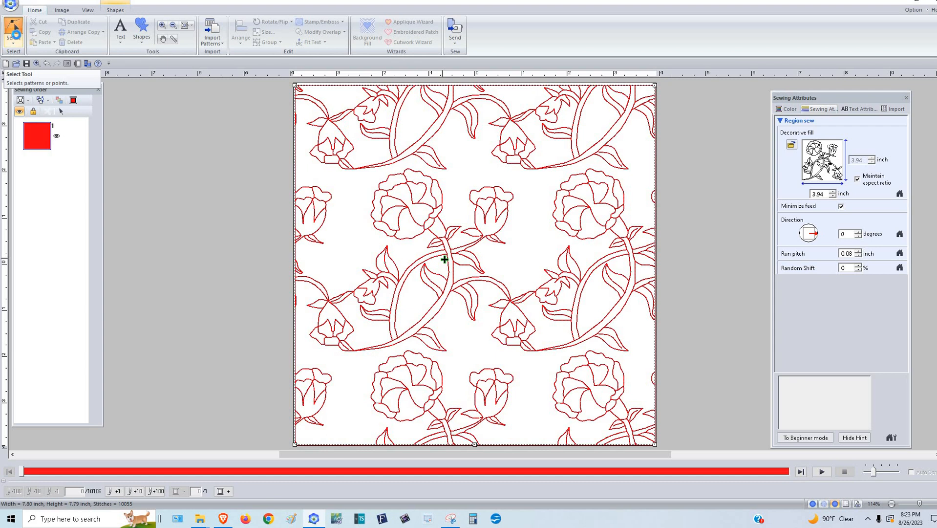
pyautogui.click(14, 43)
pyautogui.click(32, 69)
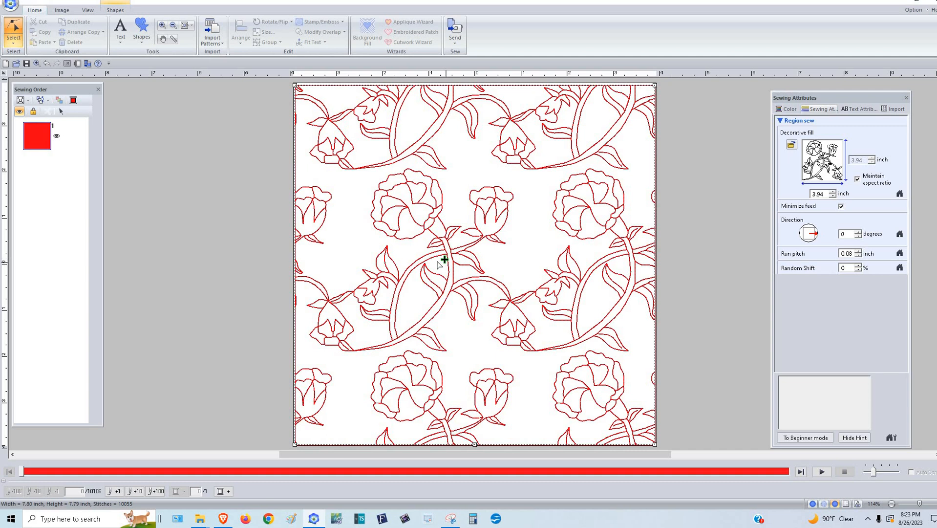
pyautogui.moveTo(443, 259); pyautogui.dragTo(430, 266)
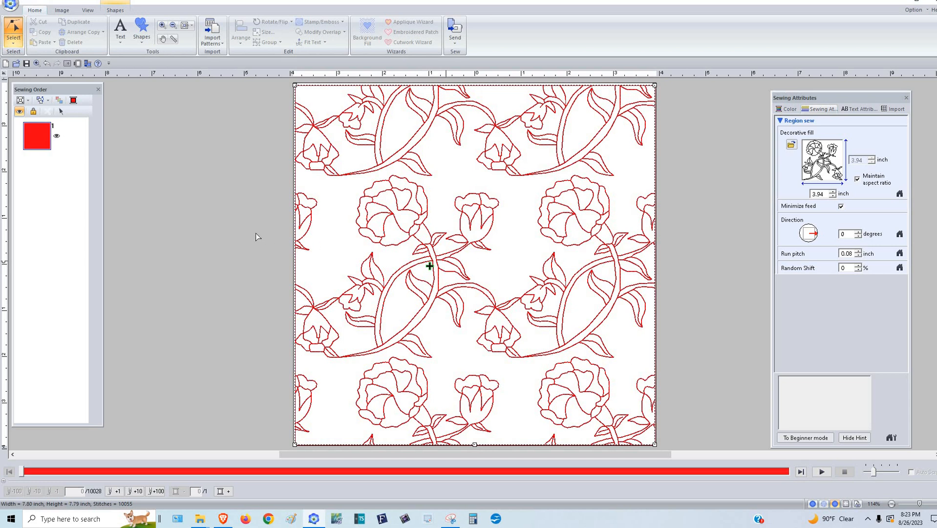
pyautogui.click(287, 290)
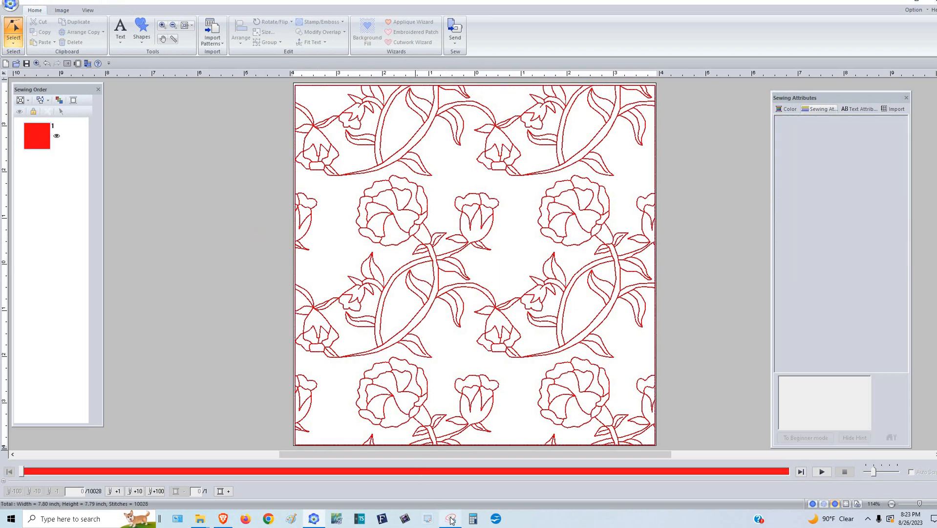
# - Switch to Snipping Tool and capture a new snip of the page with the 3.94-inch repeating floral pattern
pyautogui.moveTo(452, 520)
pyautogui.press('alt')
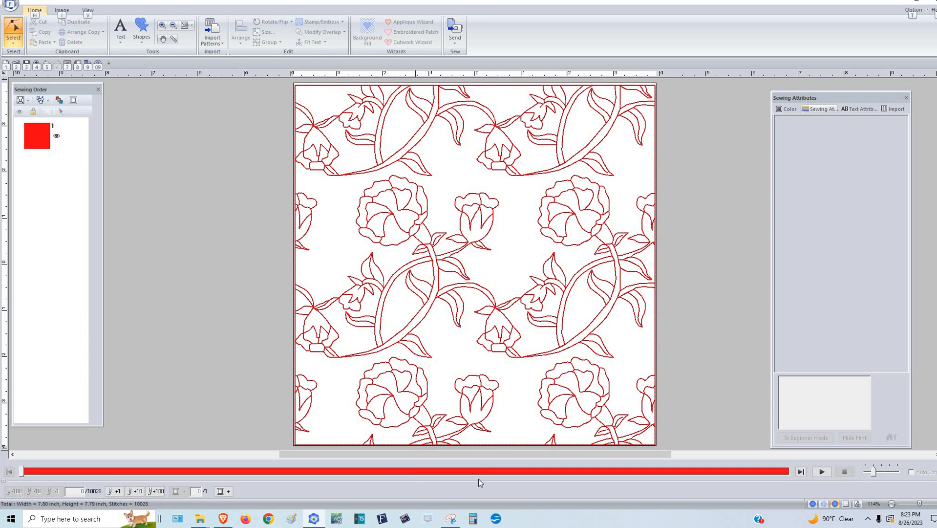
pyautogui.hotkey('alt', 'Tab')
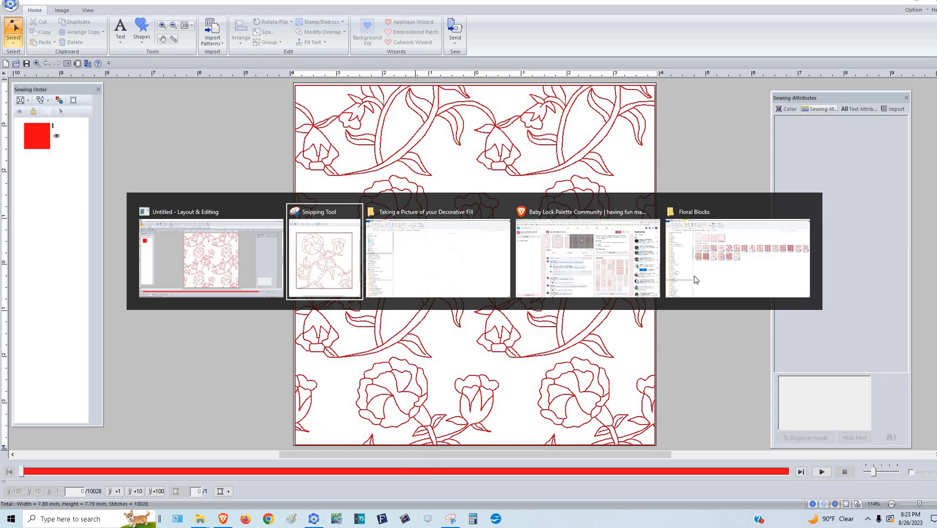
pyautogui.click(324, 258)
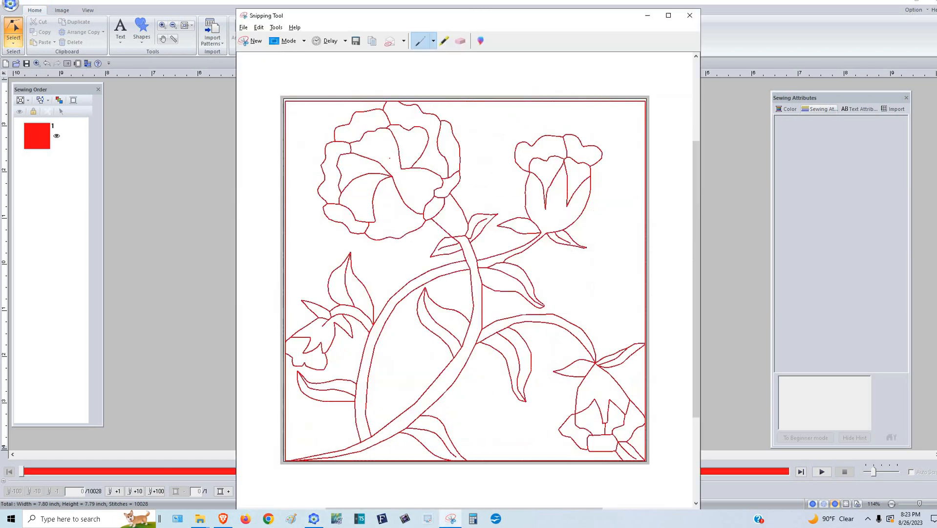
pyautogui.click(253, 41)
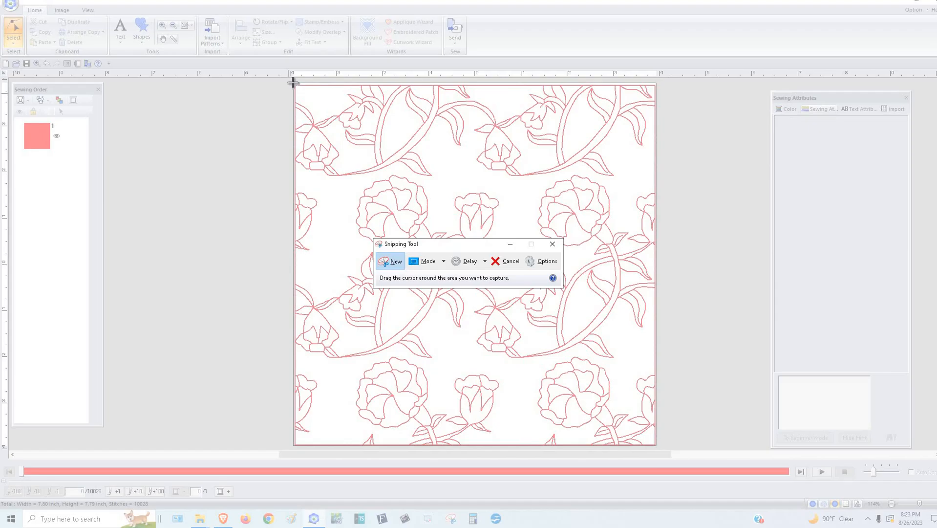
pyautogui.moveTo(292, 82); pyautogui.dragTo(661, 446)
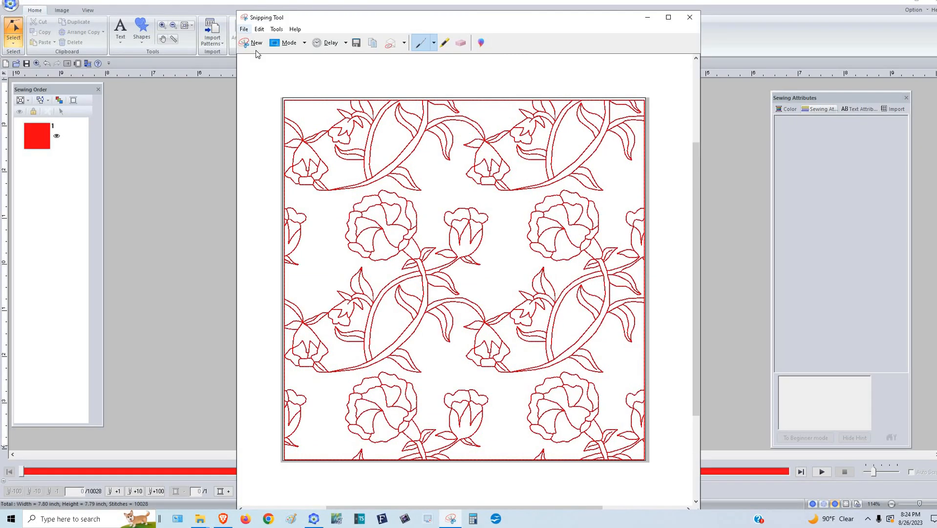
# - Save the snip as Floral 14 B.JPG in the Quilt Blocks > Floral Blocks folder, replacing the existing file
pyautogui.click(244, 30)
pyautogui.click(264, 54)
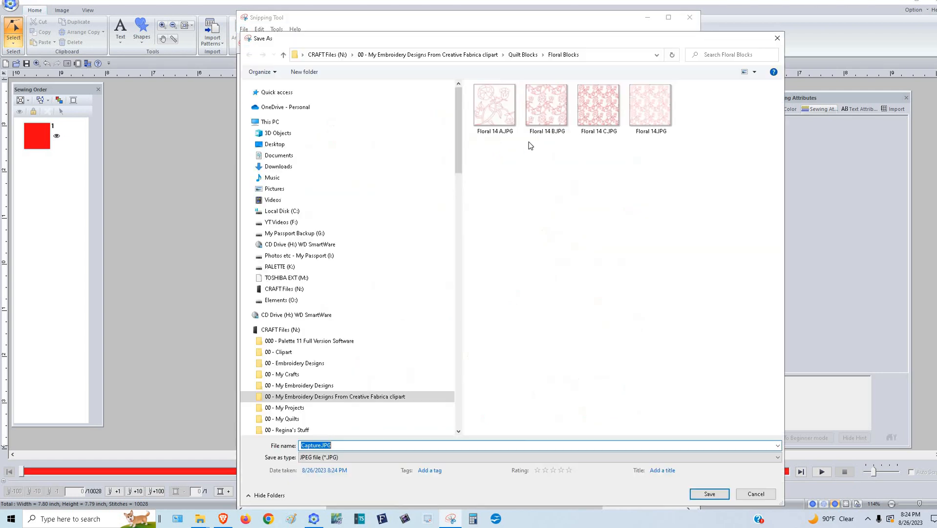
pyautogui.click(546, 110)
pyautogui.click(710, 494)
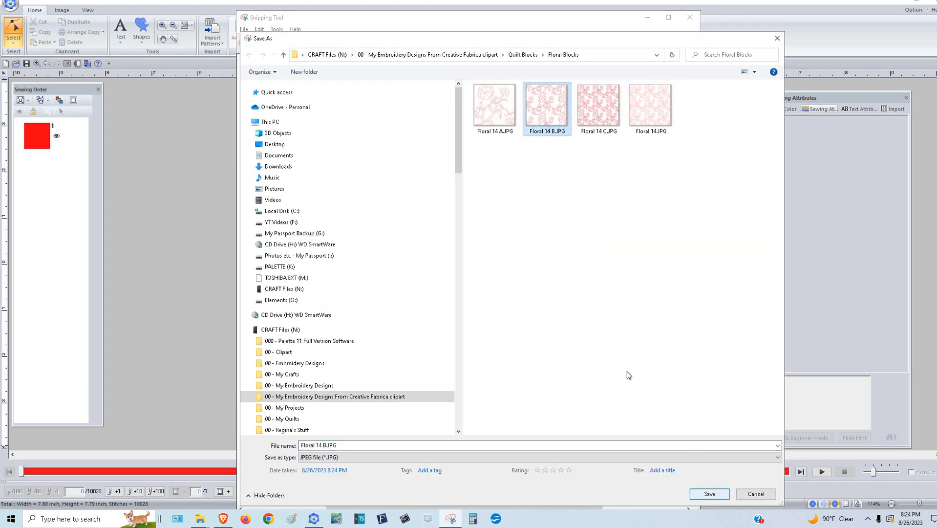
pyautogui.press('Return')
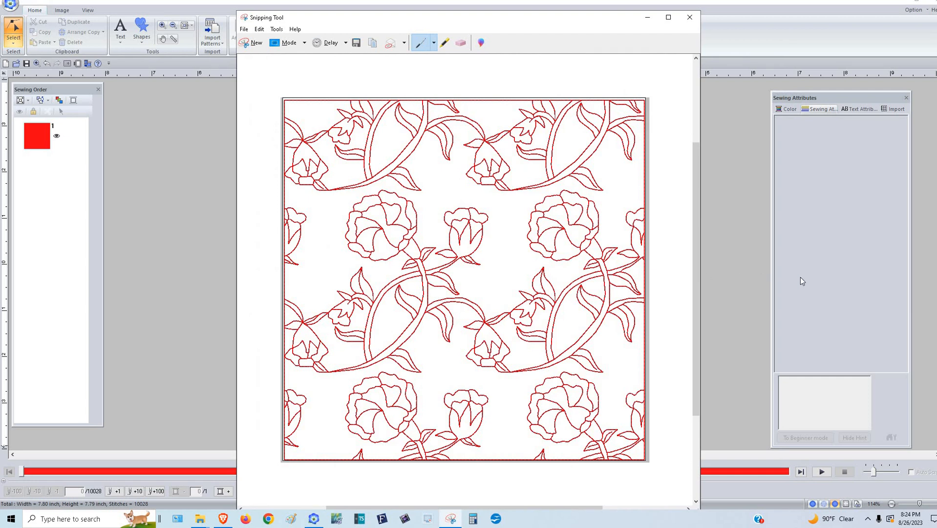
# - Set the block's decorative fill pattern width to 2.63 inches in Layout & Editing and shift the pattern's origin close to the block's centre
pyautogui.click(745, 168)
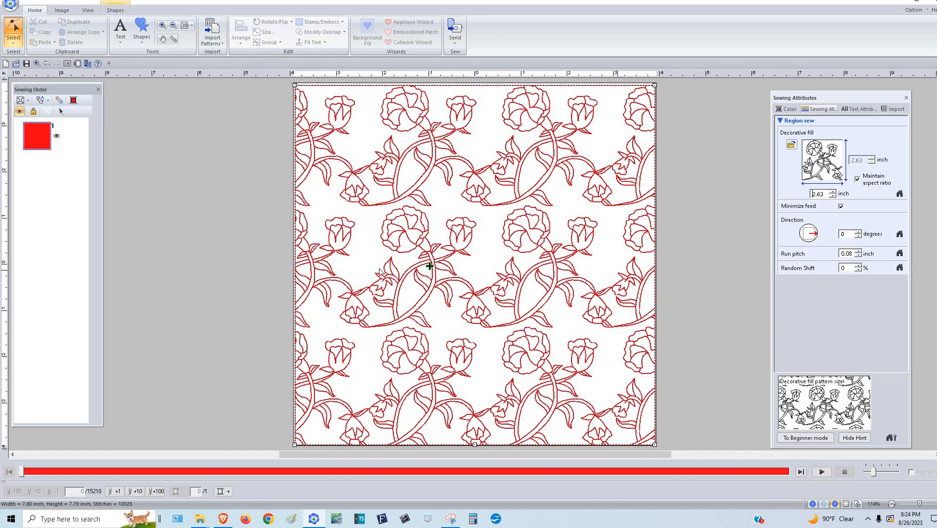
pyautogui.click(427, 266)
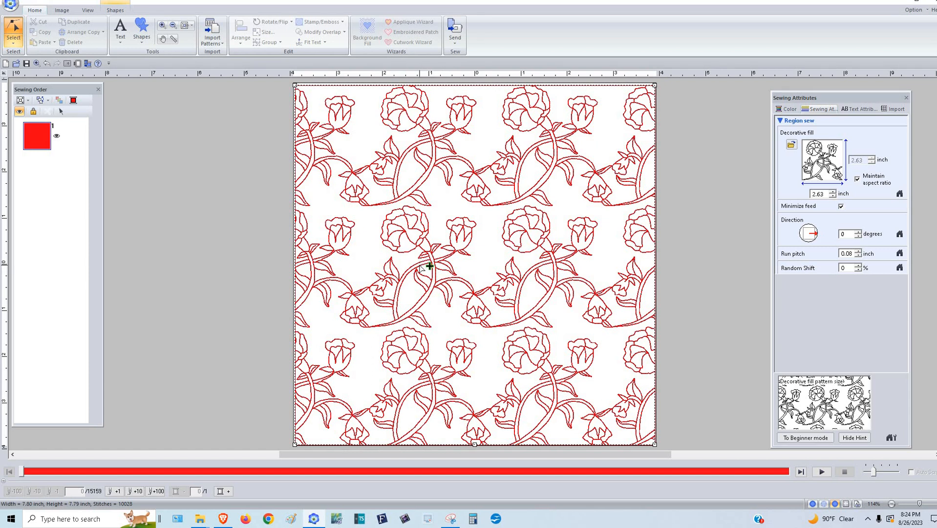
pyautogui.moveTo(420, 267); pyautogui.dragTo(420, 266)
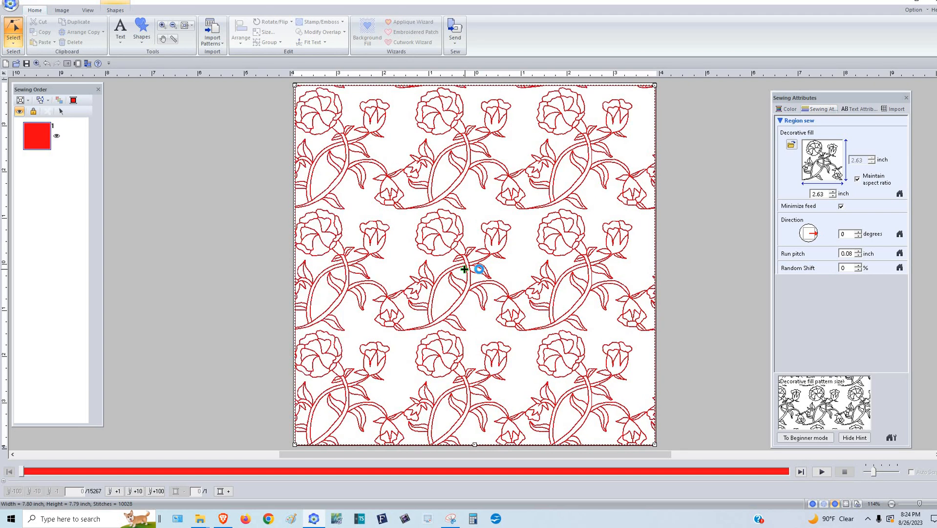
pyautogui.click(480, 269)
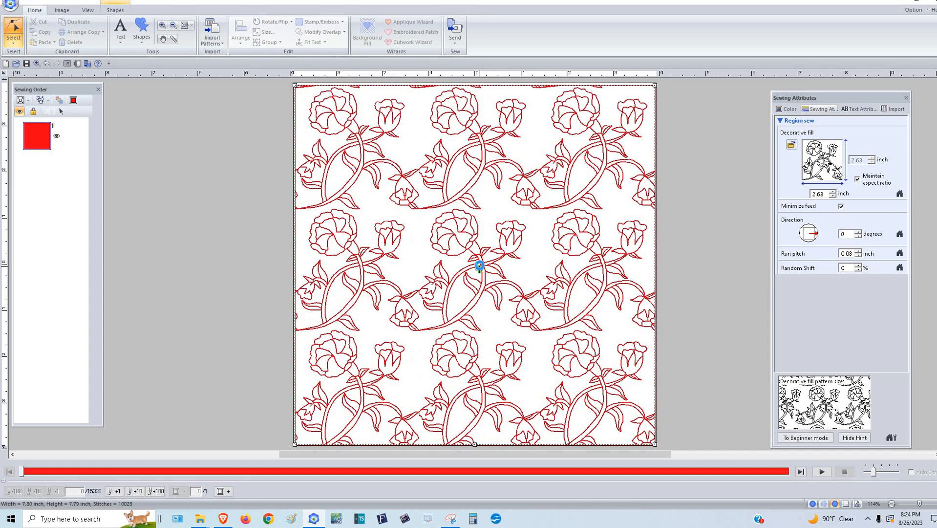
pyautogui.click(479, 265)
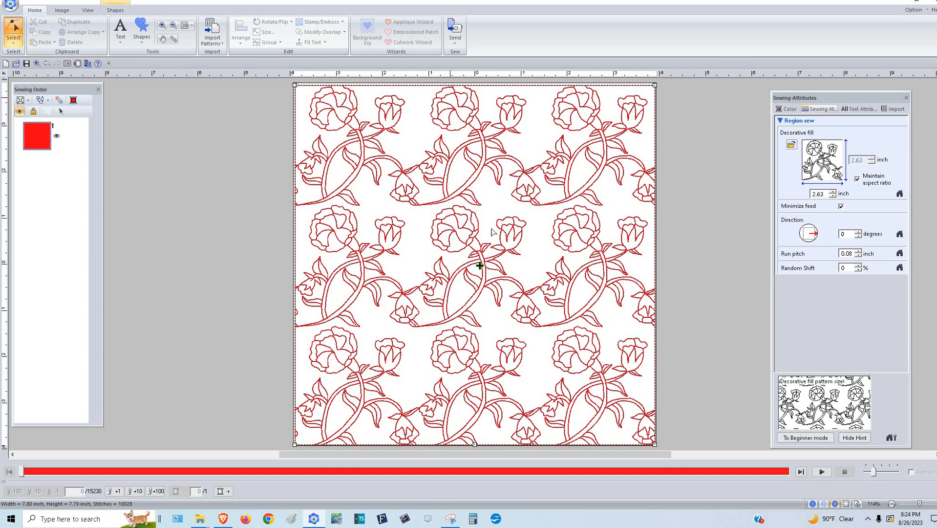
pyautogui.click(482, 263)
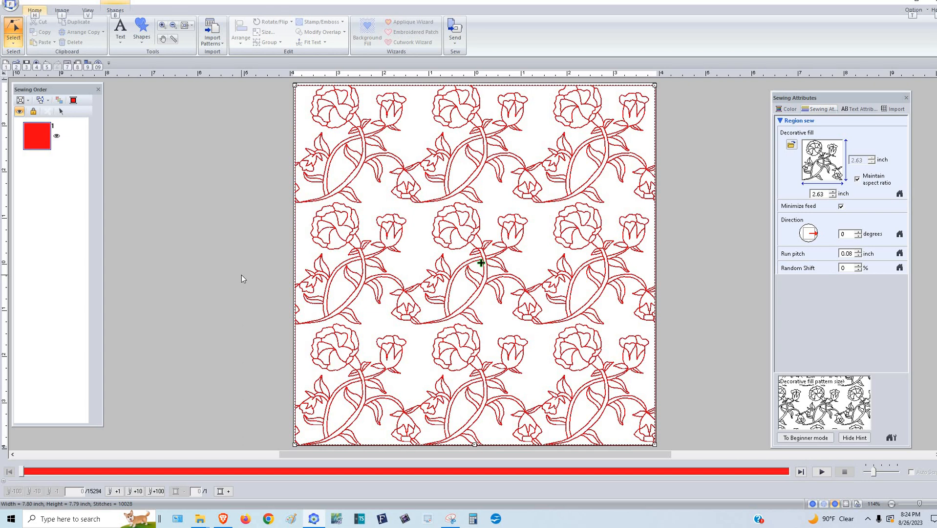
# - Switch to Snipping Tool and capture a new snip of the page with the 2.63-inch repeating floral pattern
pyautogui.hotkey('alt', 'Tab')
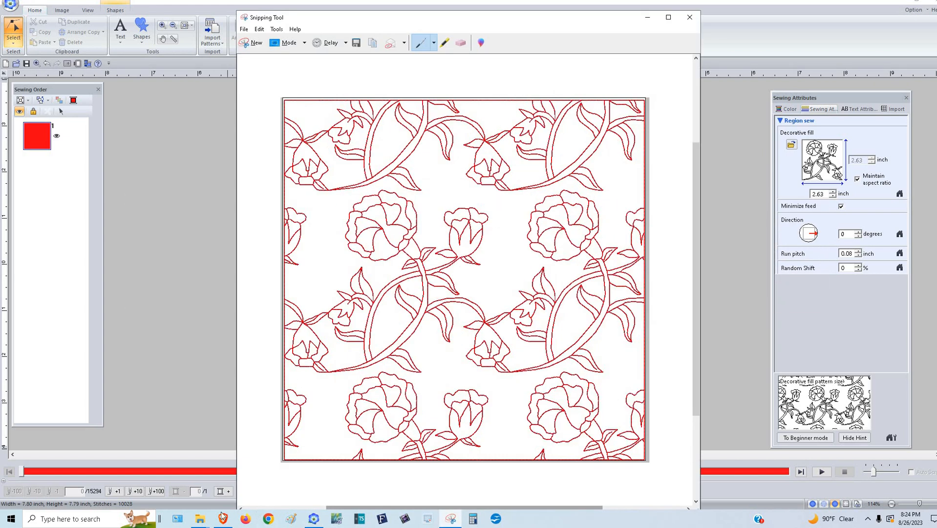
pyautogui.click(450, 521)
pyautogui.click(452, 518)
pyautogui.click(260, 45)
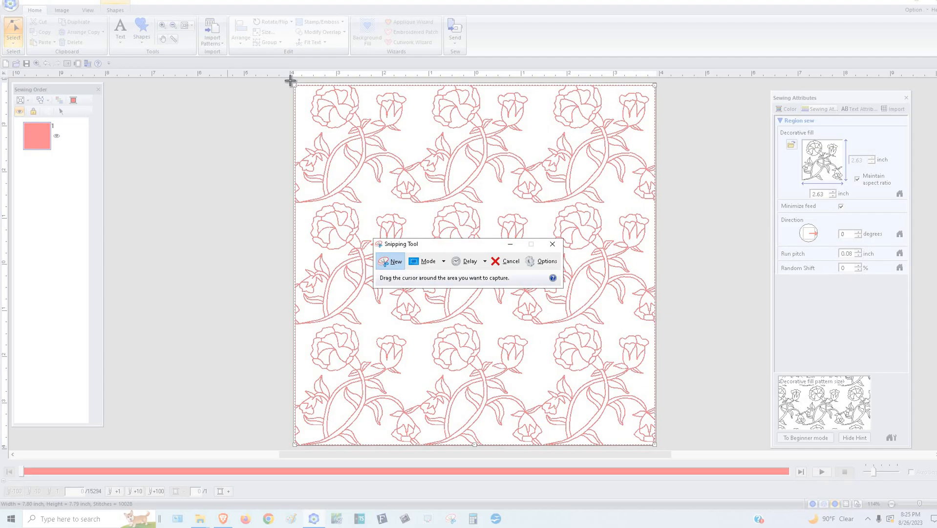
pyautogui.moveTo(290, 81); pyautogui.dragTo(659, 446)
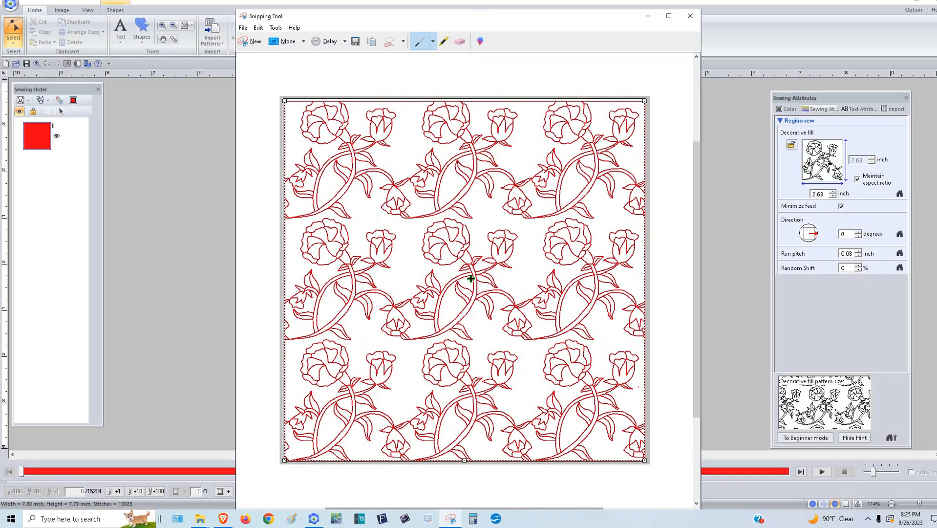
# - Save the snip as Floral 14 C.JPG in the Quilt Blocks > Floral Blocks folder, replacing the existing file
pyautogui.click(243, 28)
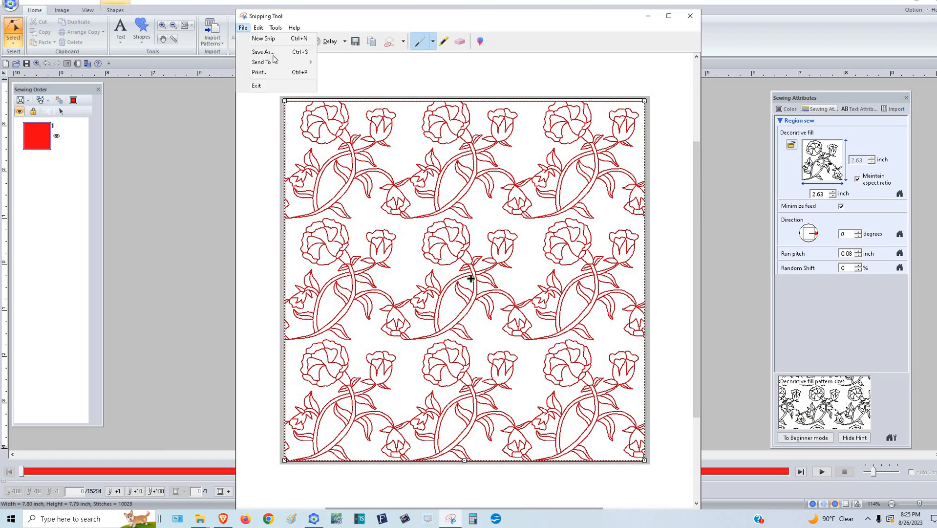
pyautogui.click(271, 51)
pyautogui.click(597, 122)
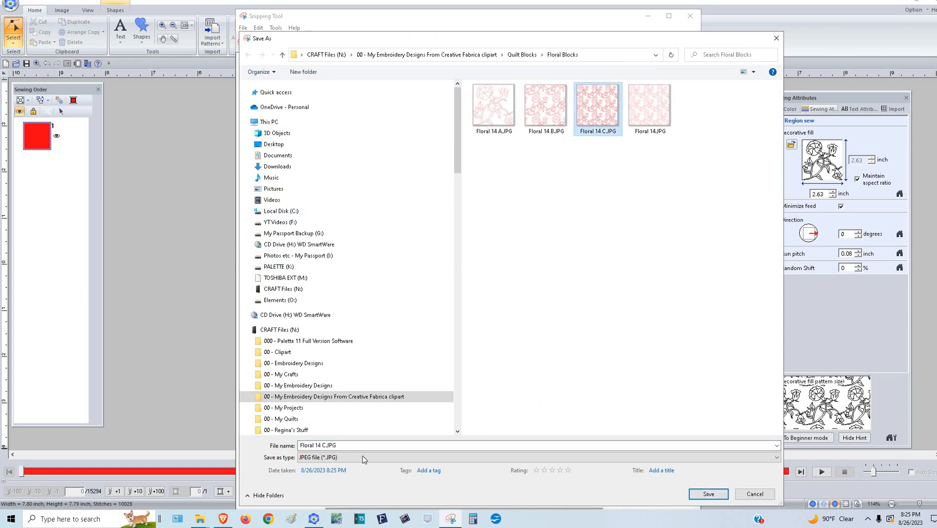
pyautogui.click(718, 494)
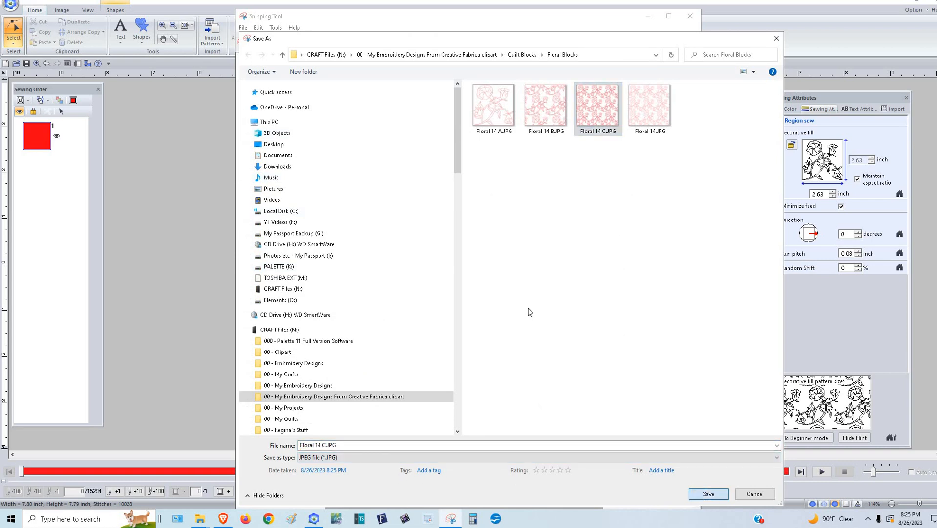
pyautogui.click(498, 256)
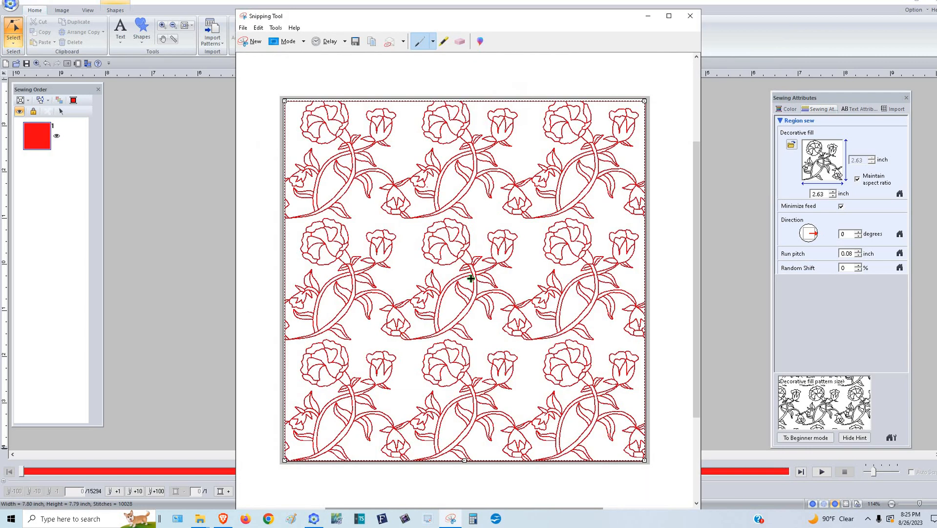
# - Switch to File Explorer and open the Quilt Blocks > Floral Blocks folder containing the saved preview images
pyautogui.click(735, 159)
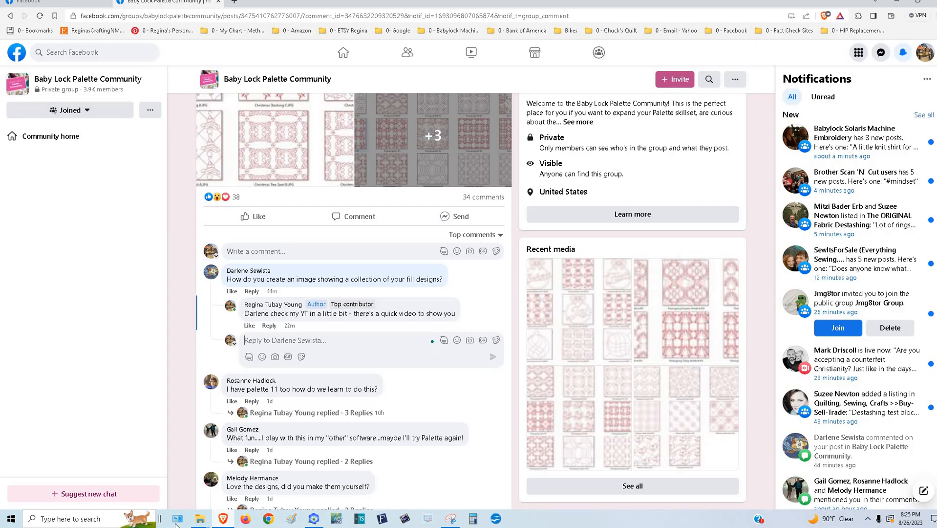
pyautogui.click(223, 520)
pyautogui.moveTo(201, 522)
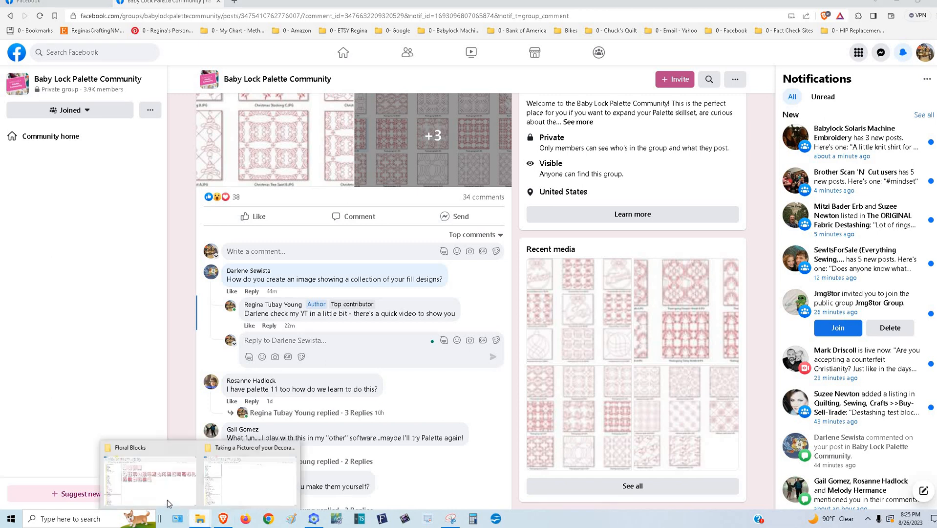
pyautogui.click(169, 496)
pyautogui.click(61, 394)
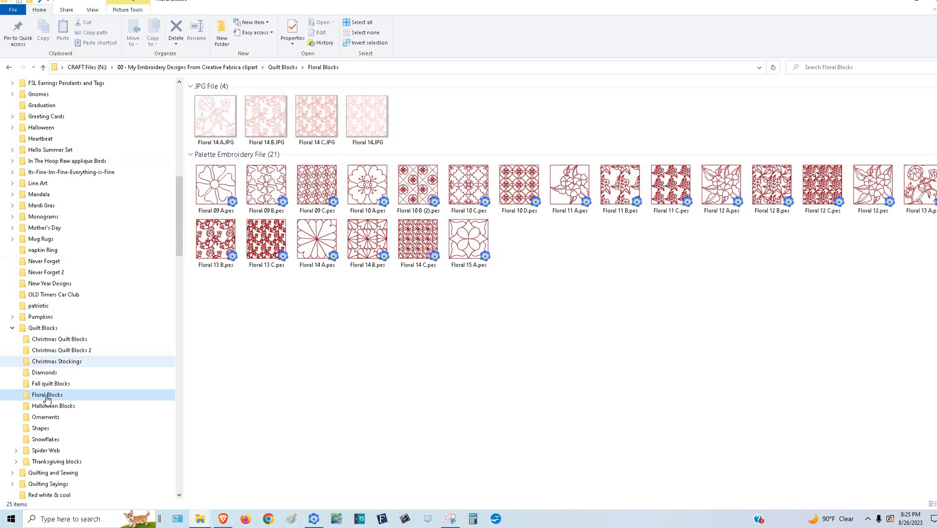
# - Display the Floral Blocks files as extra large icons and delete the Floral 14.JPG image
pyautogui.click(92, 9)
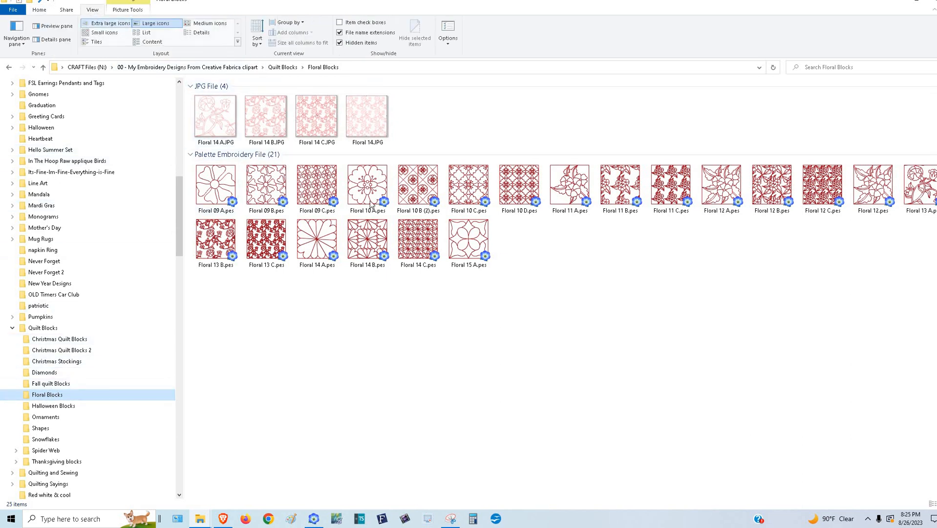
pyautogui.click(108, 23)
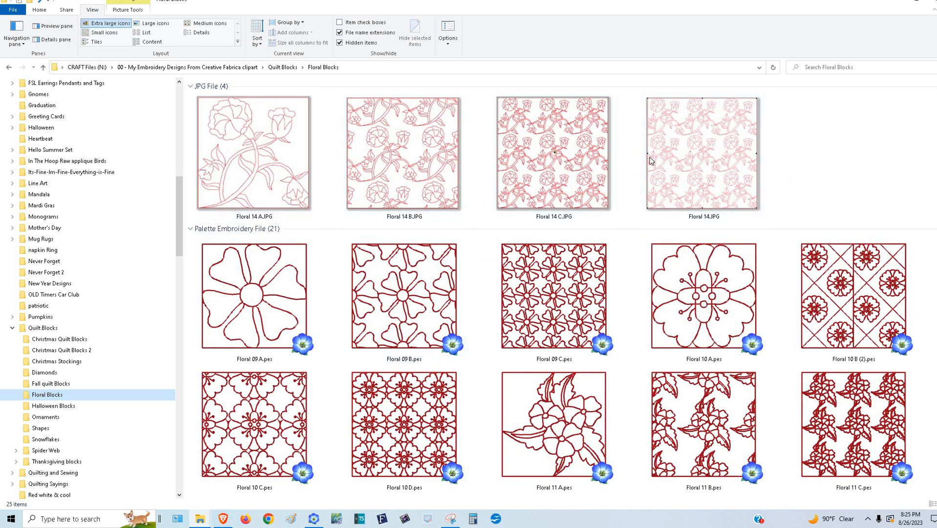
pyautogui.click(689, 162)
pyautogui.press('Delete')
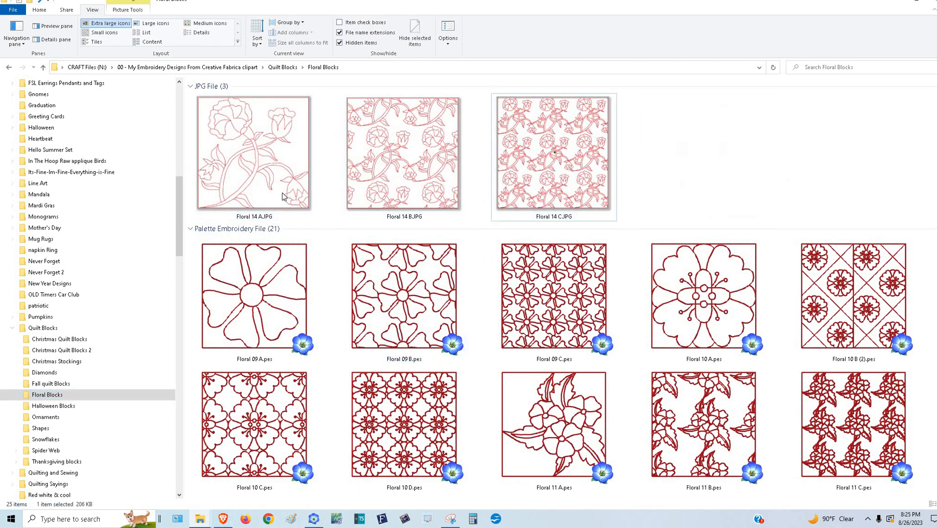
# - View the Floral 14 A, B and C JPG previews at full size in the image viewer and close the Floral Blocks folder window
pyautogui.doubleClick(268, 168)
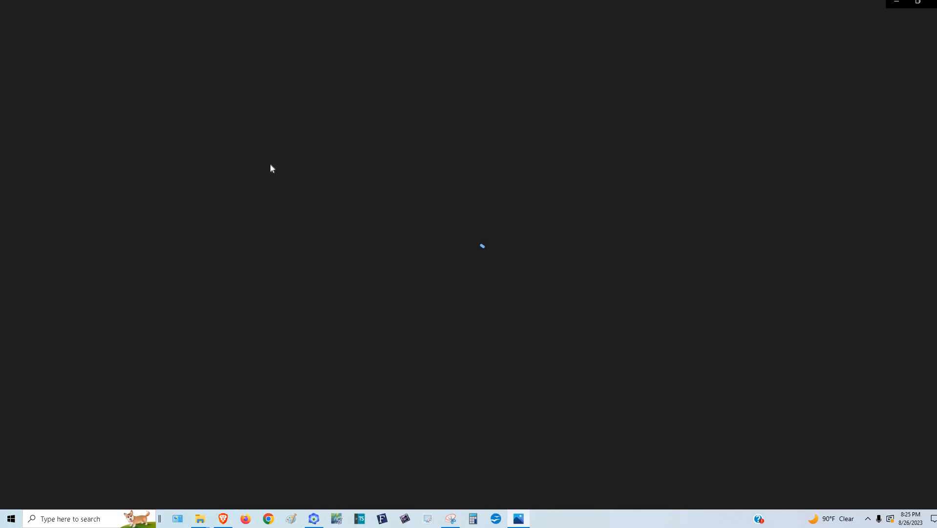
pyautogui.press('Right')
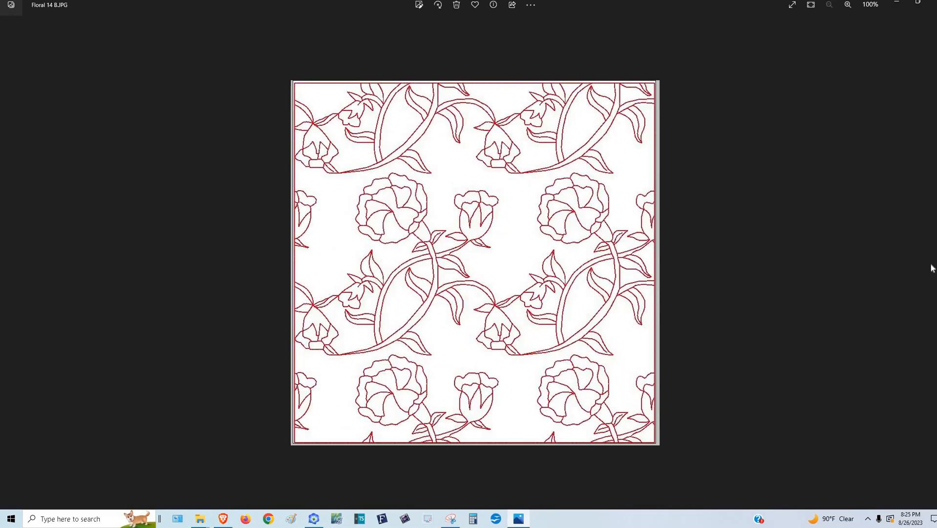
pyautogui.press('Right')
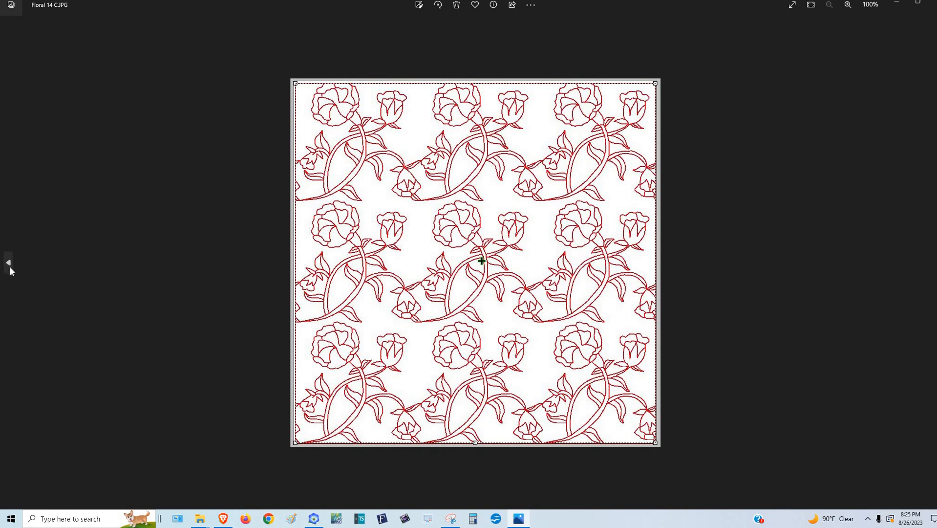
pyautogui.click(10, 265)
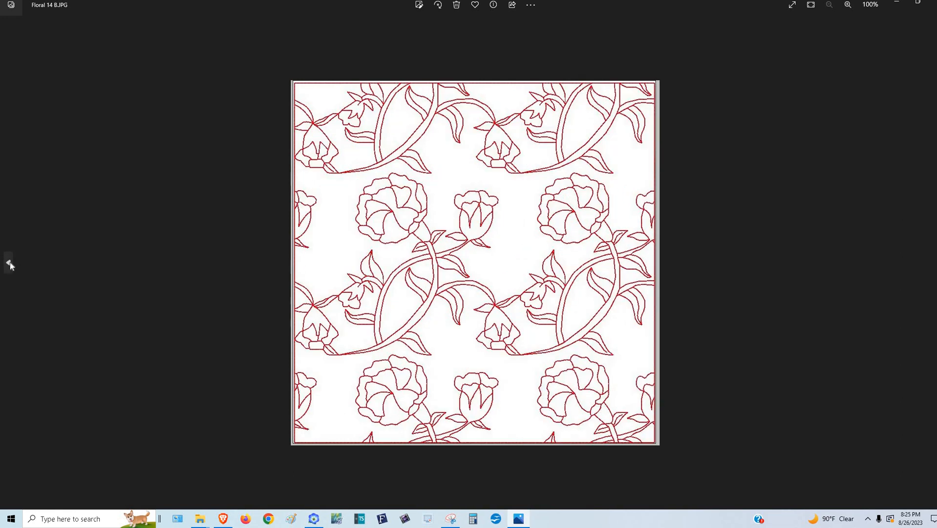
pyautogui.click(10, 264)
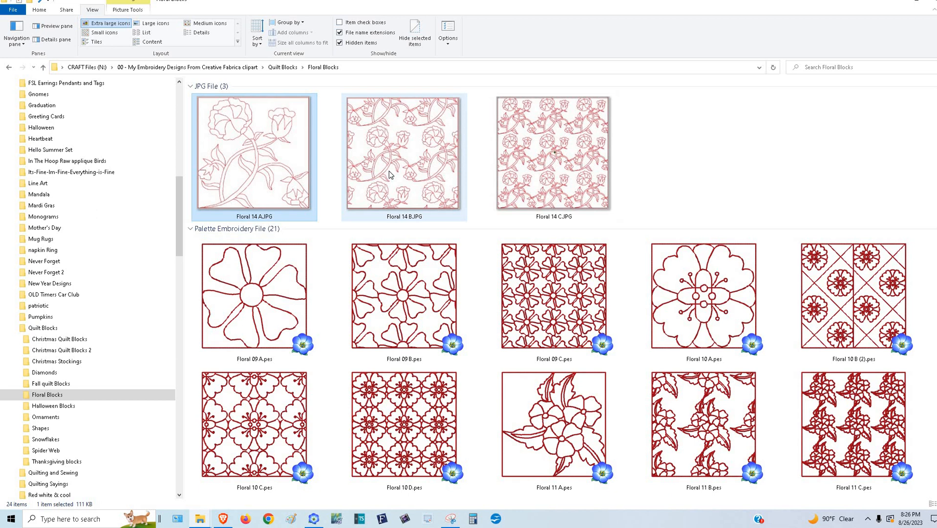
pyautogui.click(695, 199)
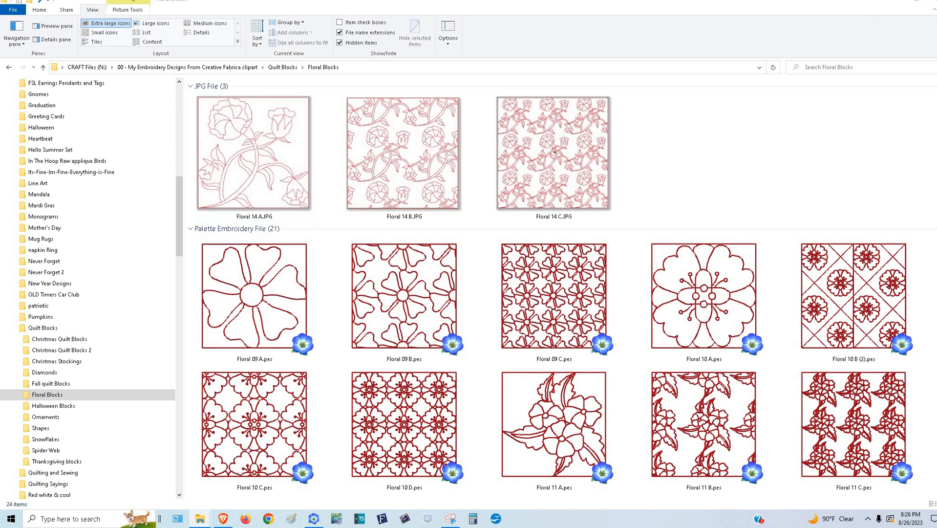
pyautogui.click(932, 2)
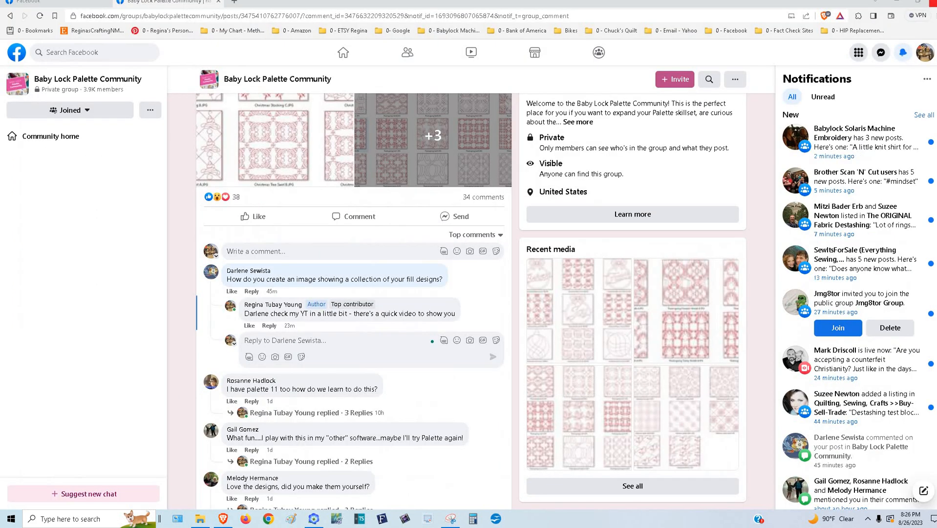